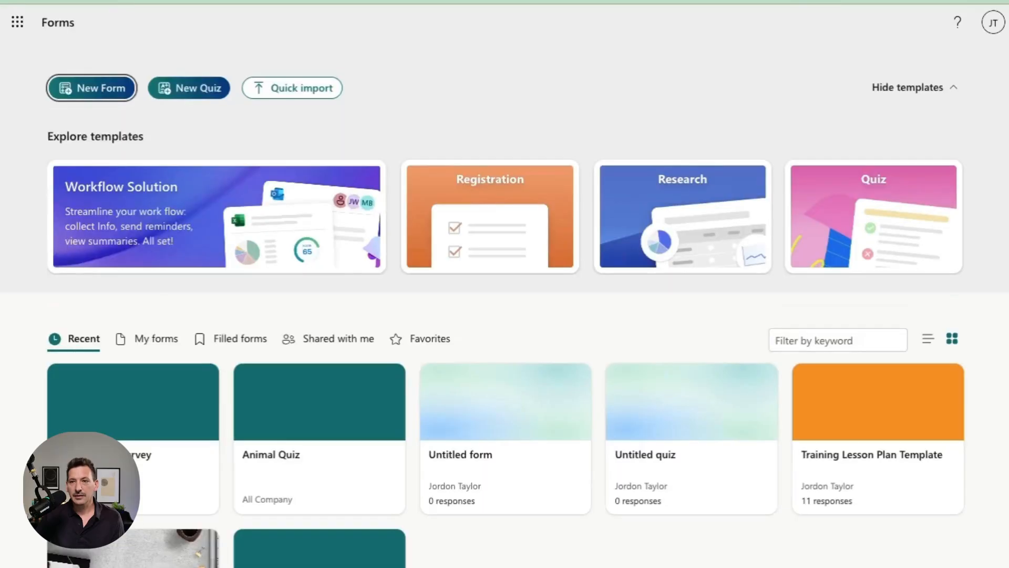
{"action": "left_click", "coordinate": [17, 23]}
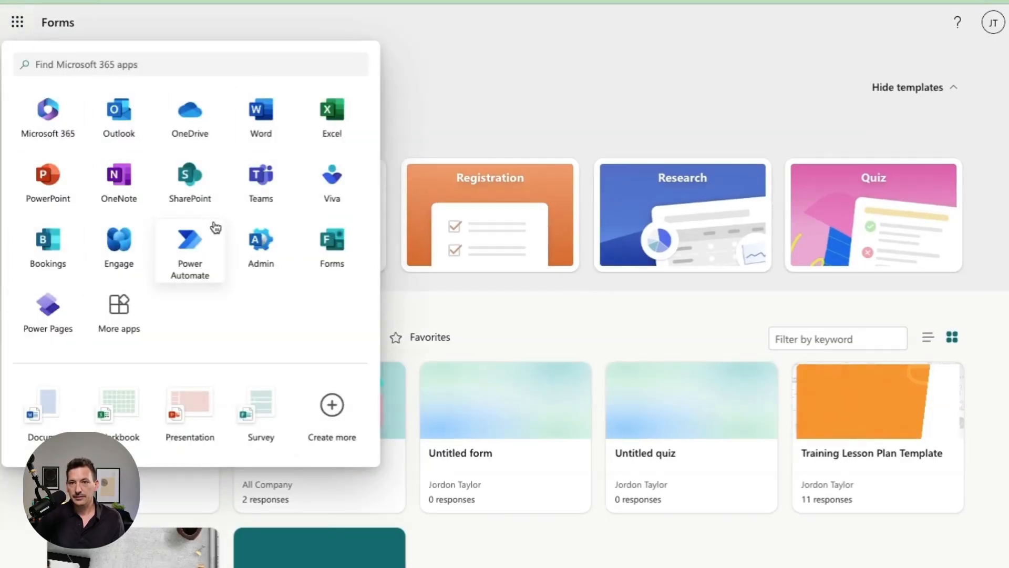
{"action": "left_click", "coordinate": [468, 71]}
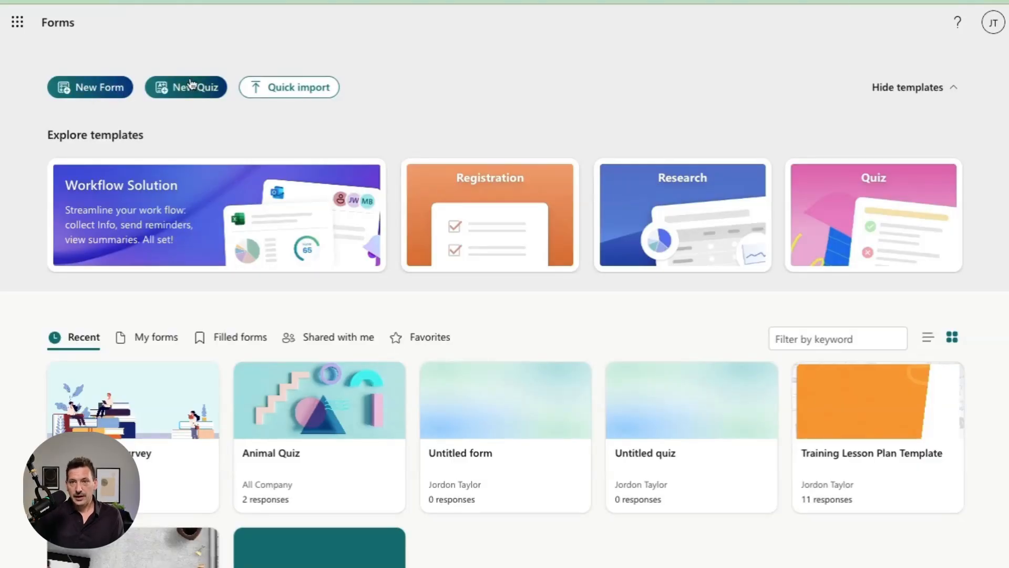
Review the quick import guidance for turning a Word or PDF file into a form, and leave without importing
{"action": "left_click", "coordinate": [279, 88]}
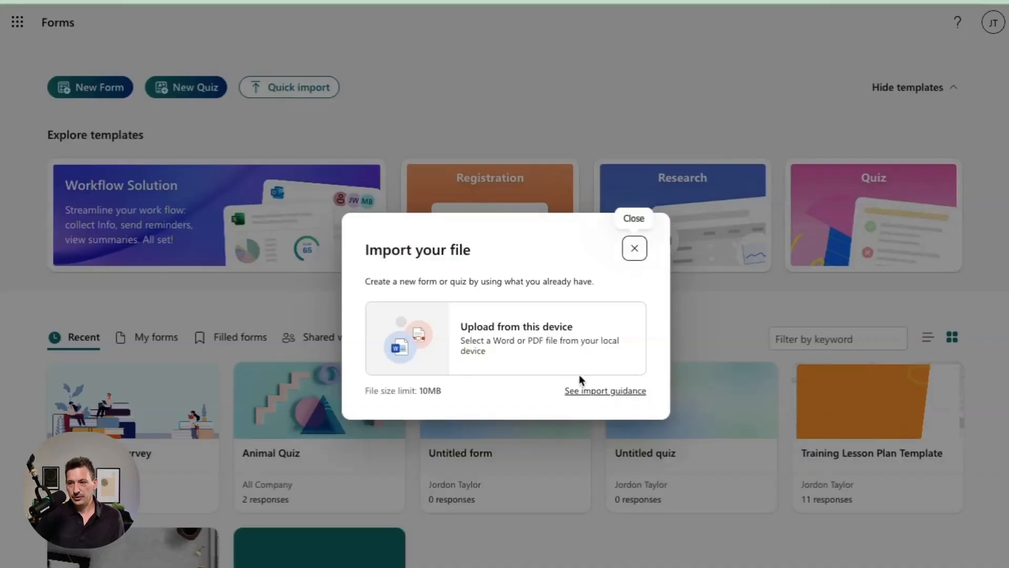
{"action": "left_click", "coordinate": [592, 390]}
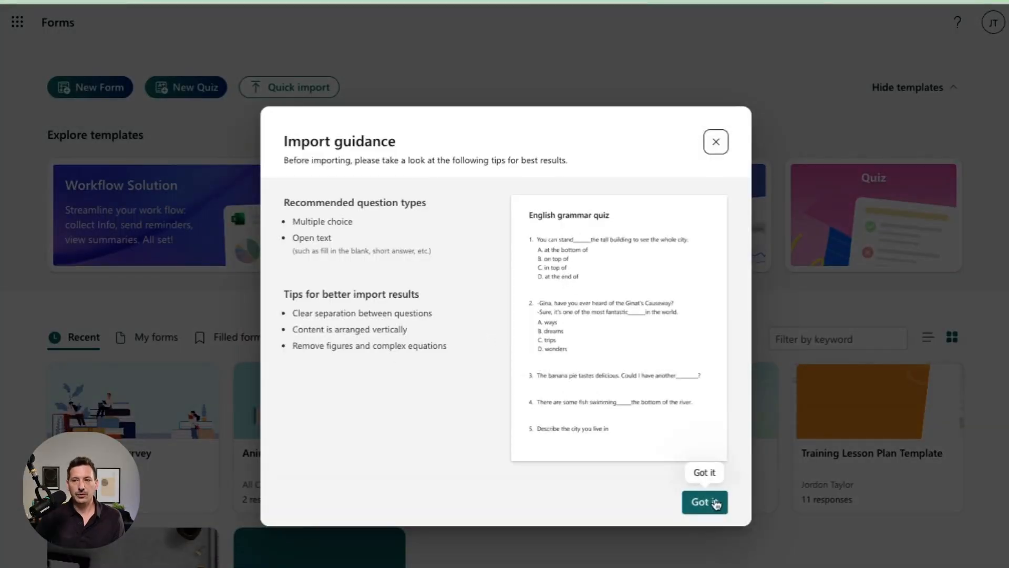
{"action": "left_click", "coordinate": [716, 504]}
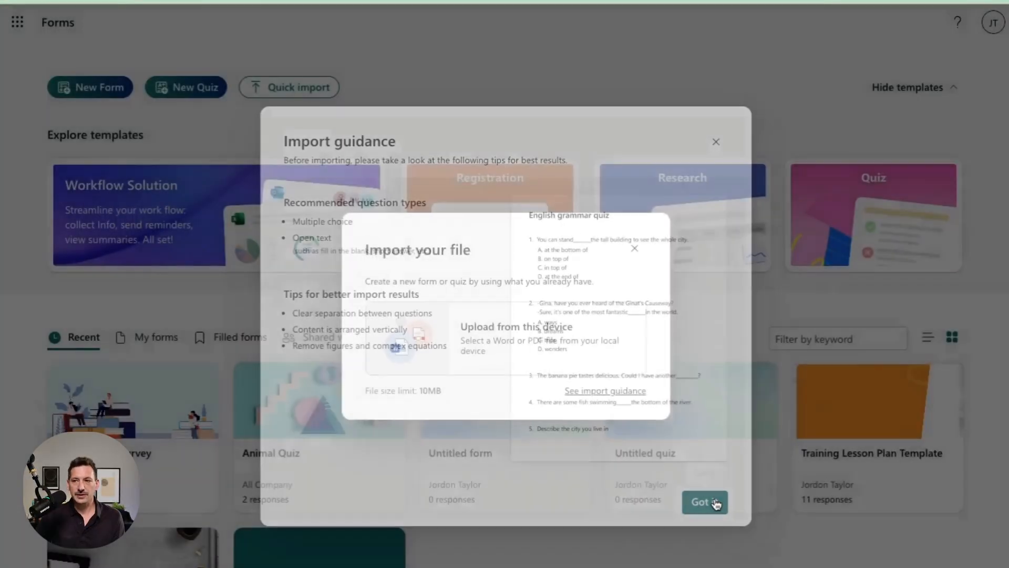
{"action": "left_click", "coordinate": [635, 249]}
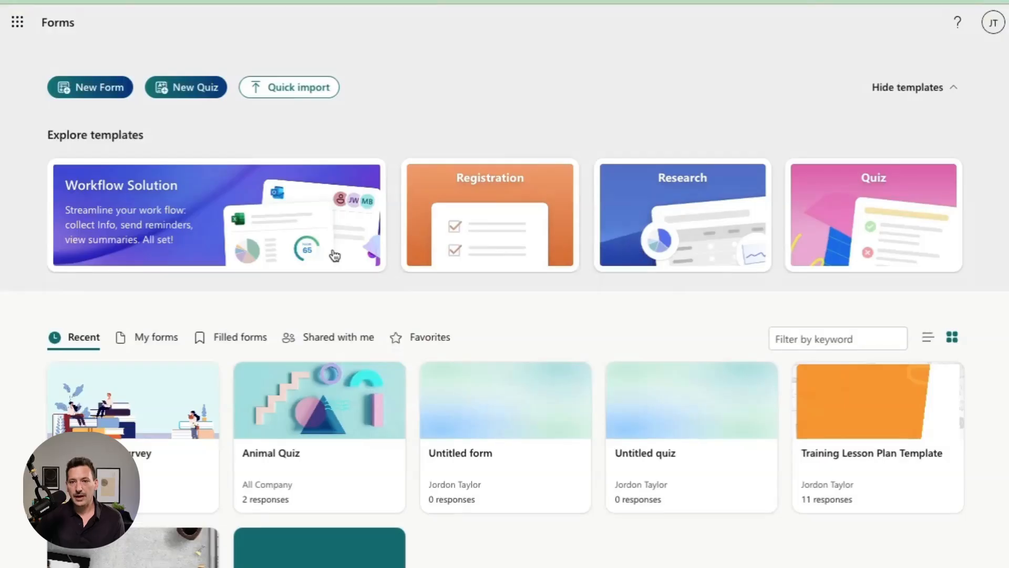
Create a new blank form and title it "New Form"
{"action": "left_click", "coordinate": [84, 88]}
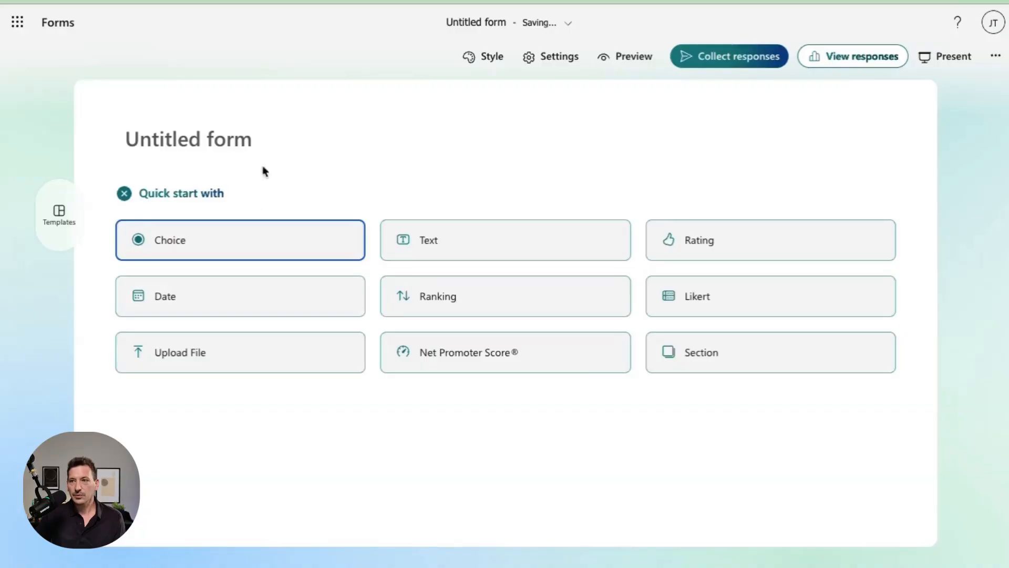
{"action": "left_click", "coordinate": [407, 147]}
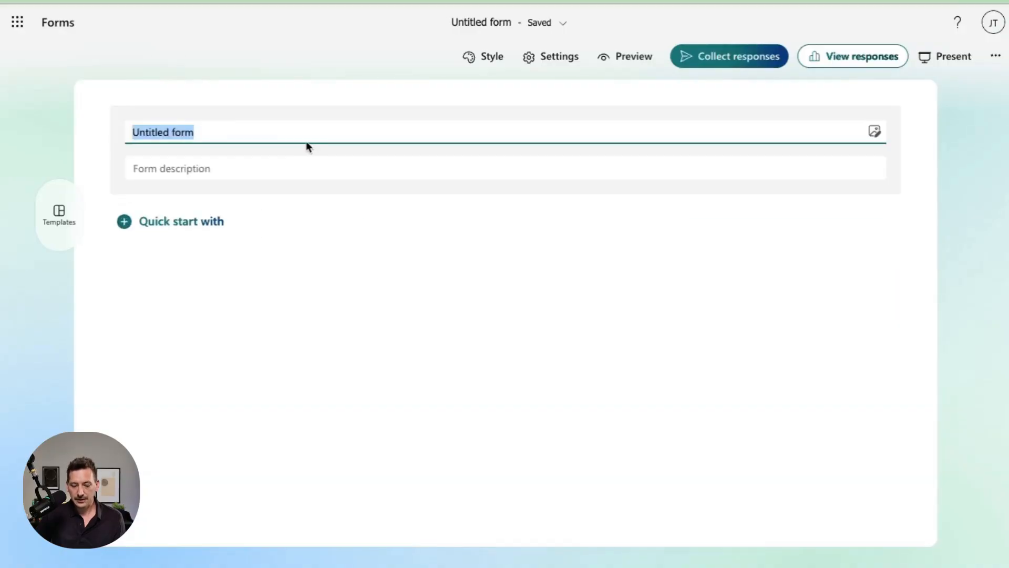
{"action": "type", "text": "New Form"}
{"action": "left_click", "coordinate": [126, 56]}
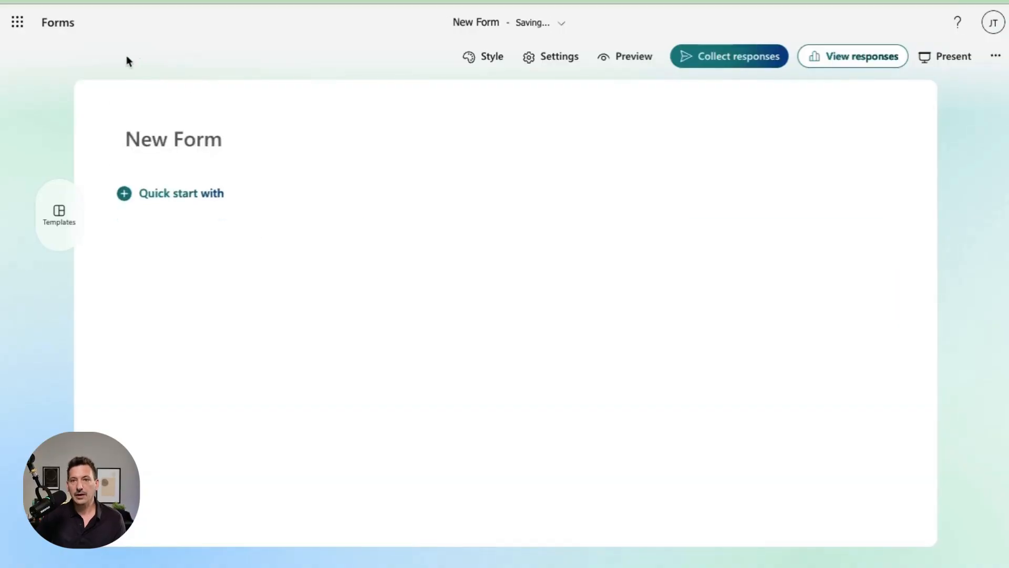
Look through the featured feedback survey templates and close the gallery without choosing one
{"action": "left_click", "coordinate": [62, 218]}
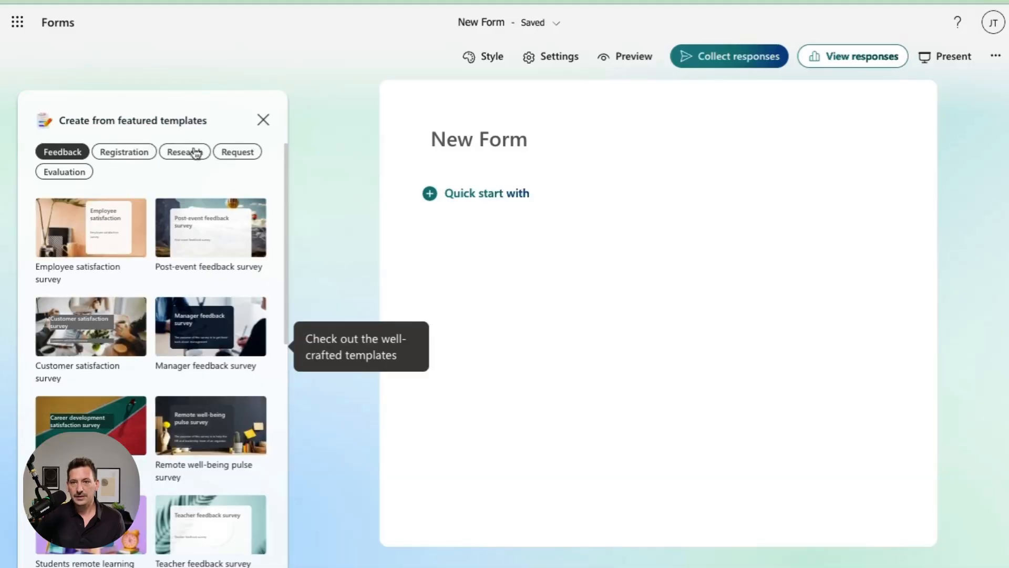
{"action": "scroll", "coordinate": [134, 193], "scroll_direction": "down", "scroll_amount": 3}
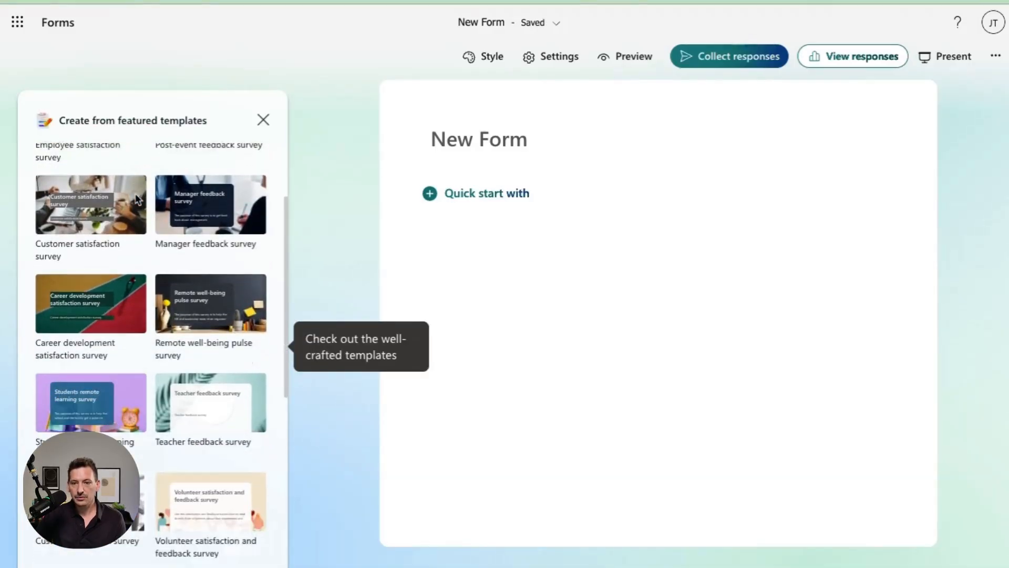
{"action": "left_click", "coordinate": [263, 120]}
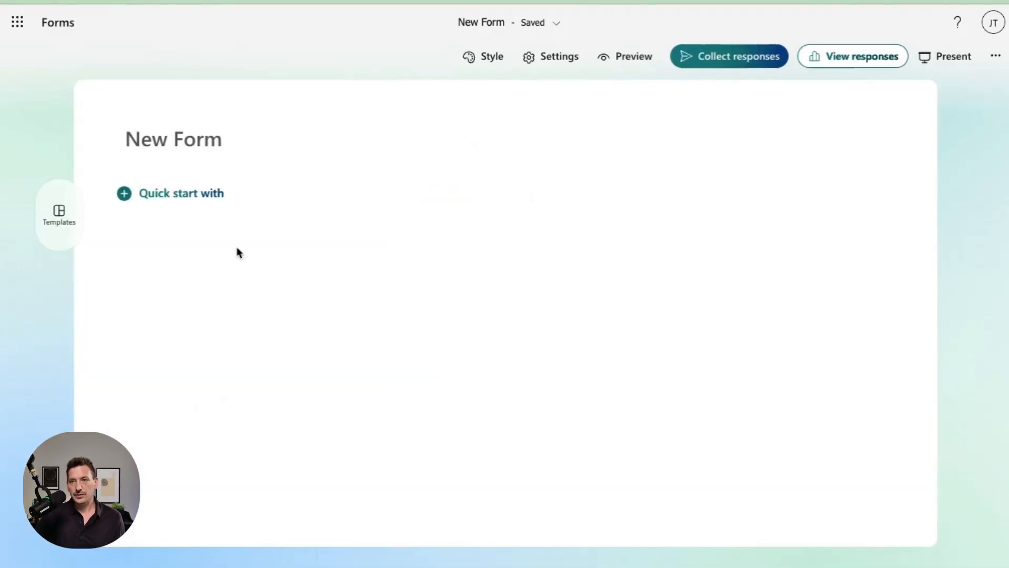
Add the choice question "Which Training Session Did You Attend" with options "Leadership 101", "Leadership 202" and an "Other" answer
{"action": "left_click", "coordinate": [191, 206]}
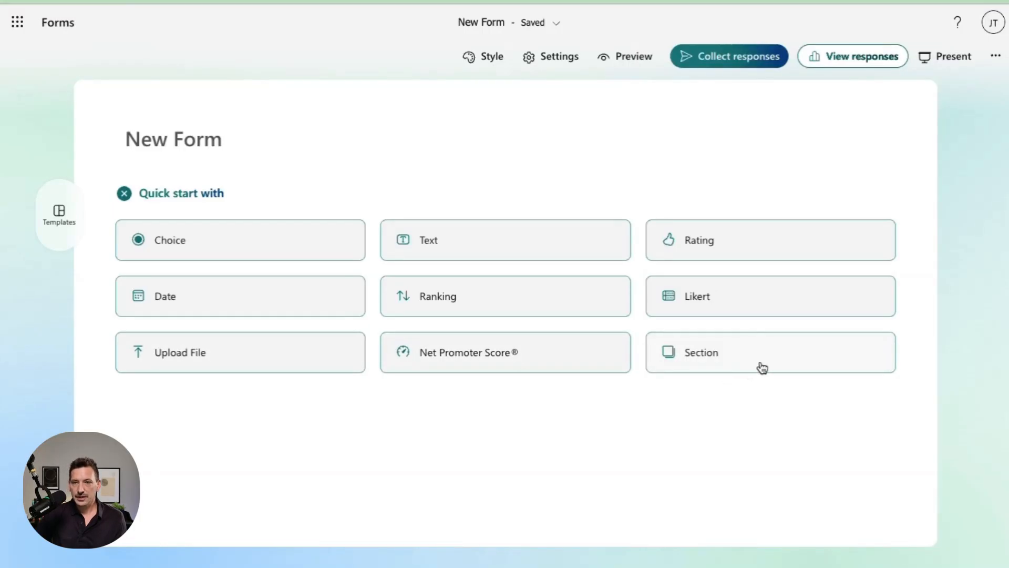
{"action": "left_click", "coordinate": [259, 232]}
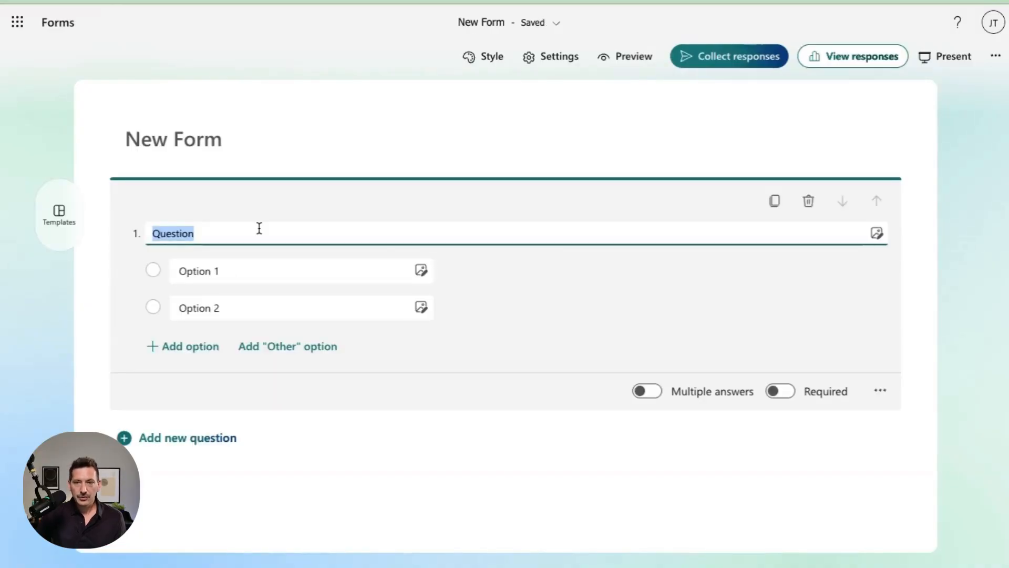
{"action": "type", "text": "Which Training Session Did You Attend"}
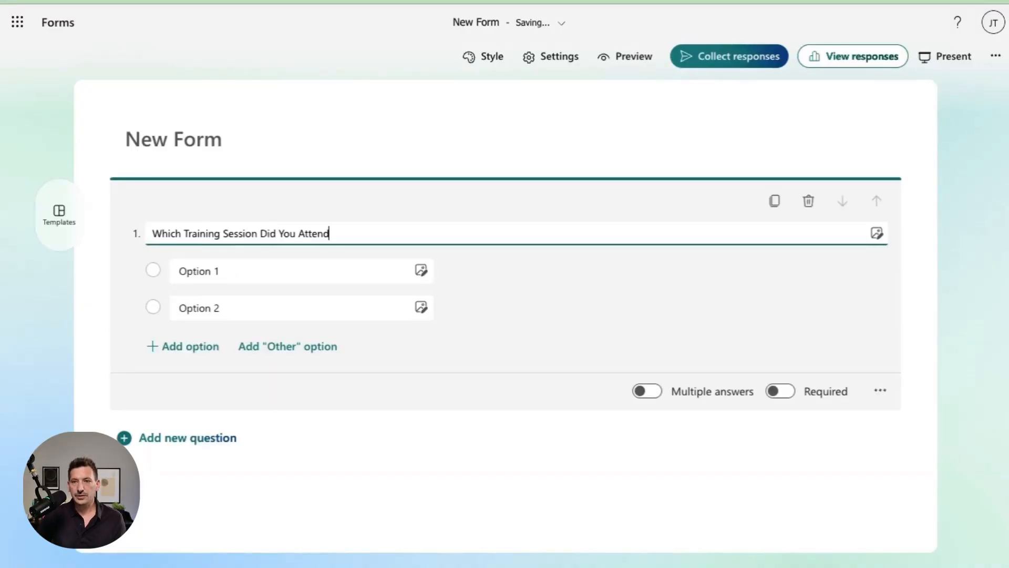
{"action": "left_click", "coordinate": [184, 270]}
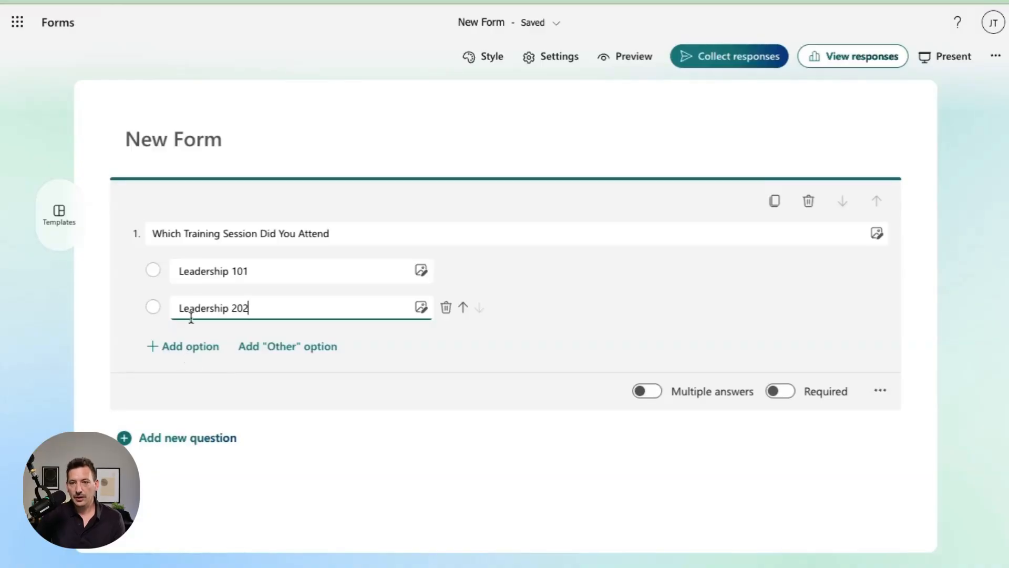
{"action": "left_click", "coordinate": [270, 347]}
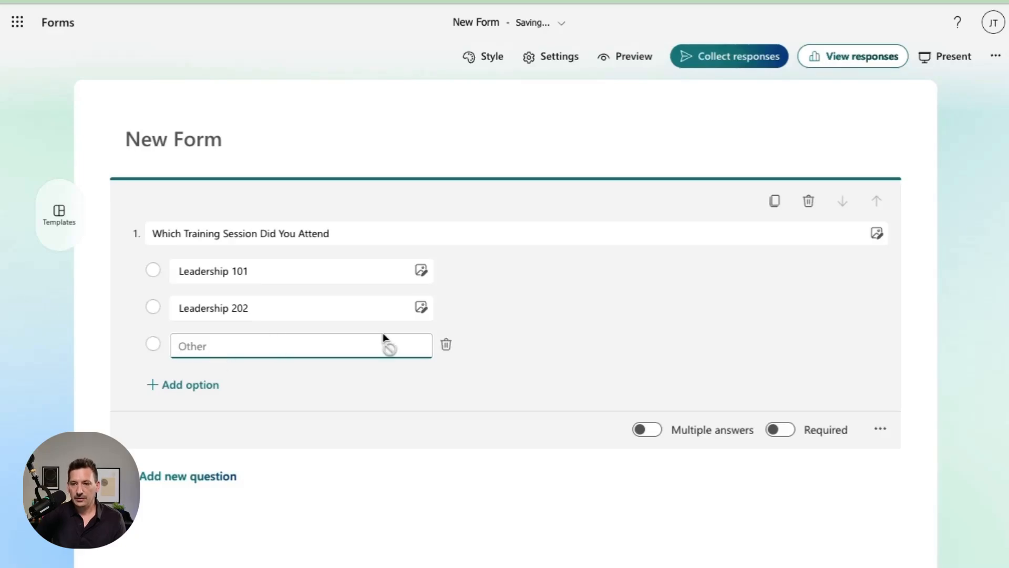
Try out the multiple answers and required settings on the training session question, switching each on and back off
{"action": "left_click", "coordinate": [646, 429]}
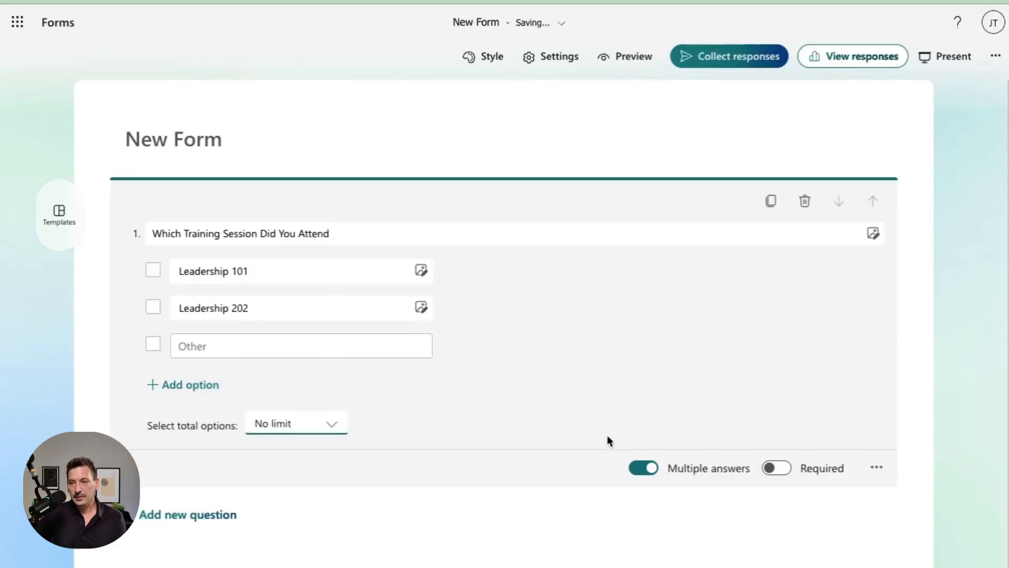
{"action": "left_click", "coordinate": [649, 469]}
{"action": "left_click", "coordinate": [783, 429]}
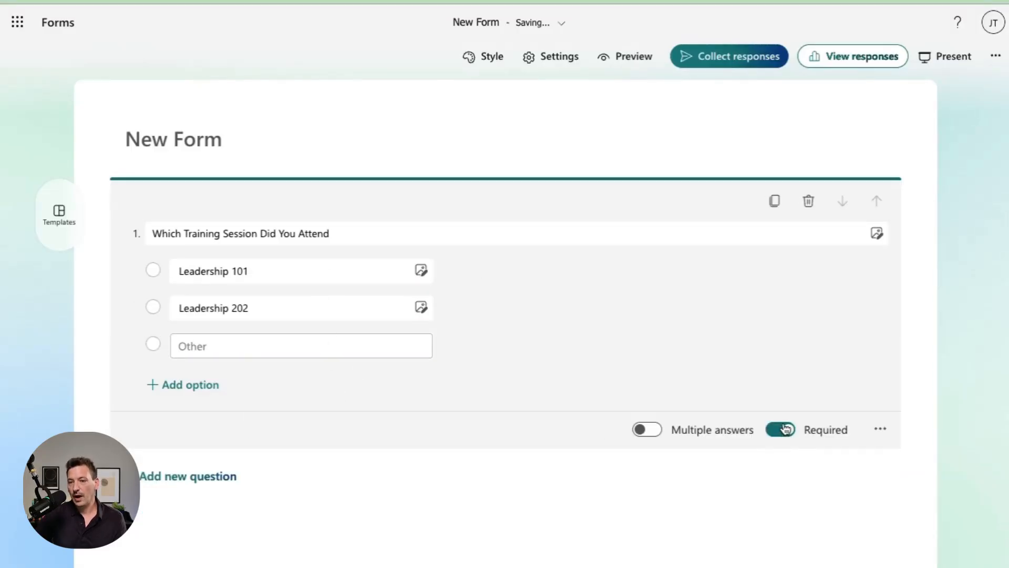
{"action": "left_click", "coordinate": [784, 428]}
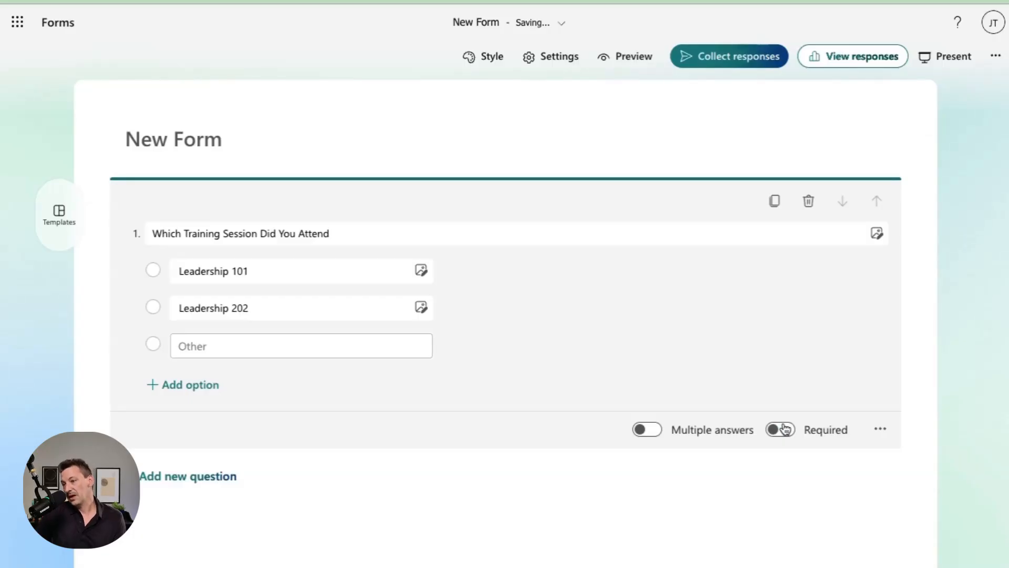
Show the training session answers as a drop-down and add the subtitle "Additional Context Here" to the question
{"action": "left_click", "coordinate": [882, 430]}
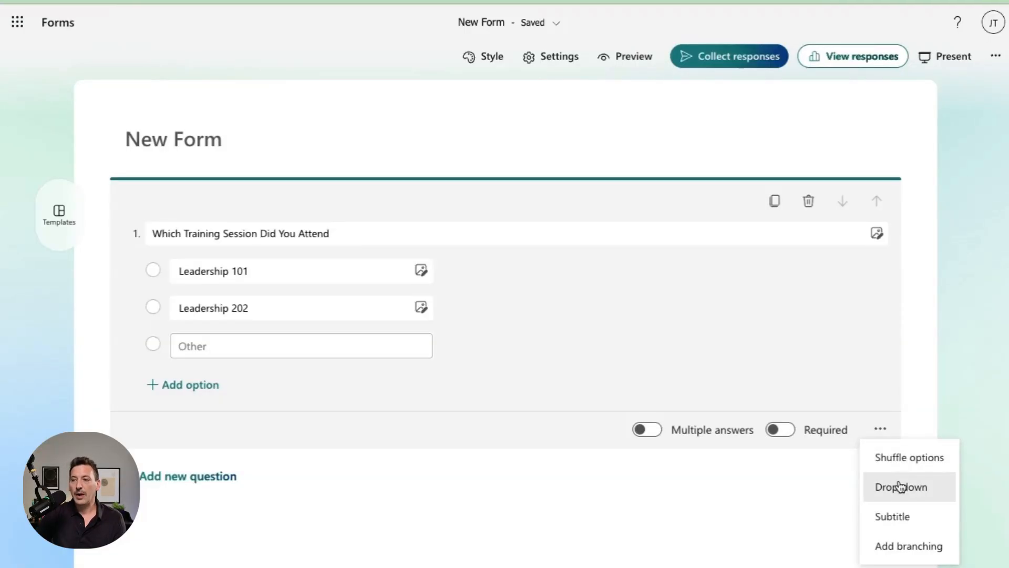
{"action": "left_click", "coordinate": [899, 486]}
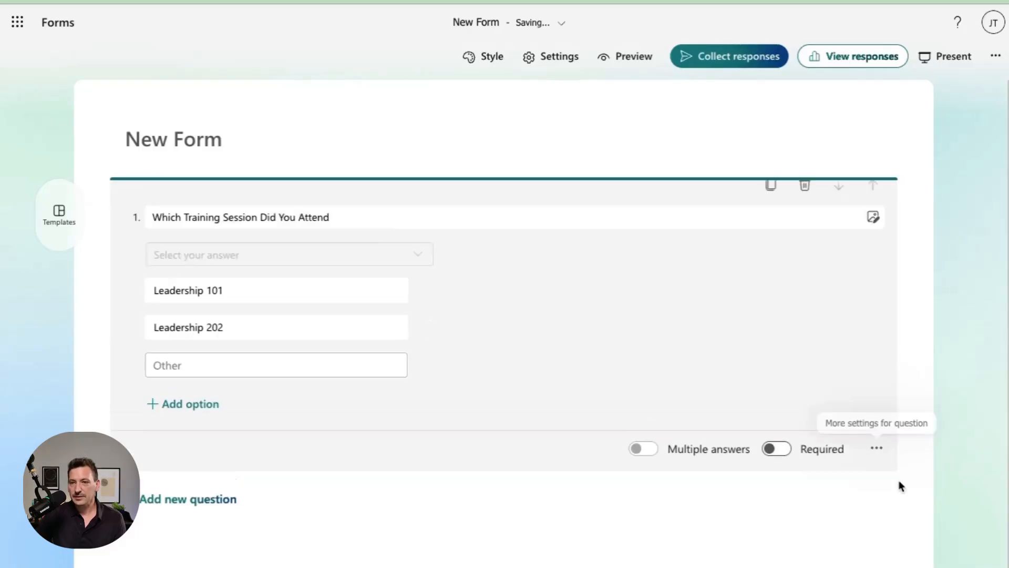
{"action": "left_click", "coordinate": [898, 554]}
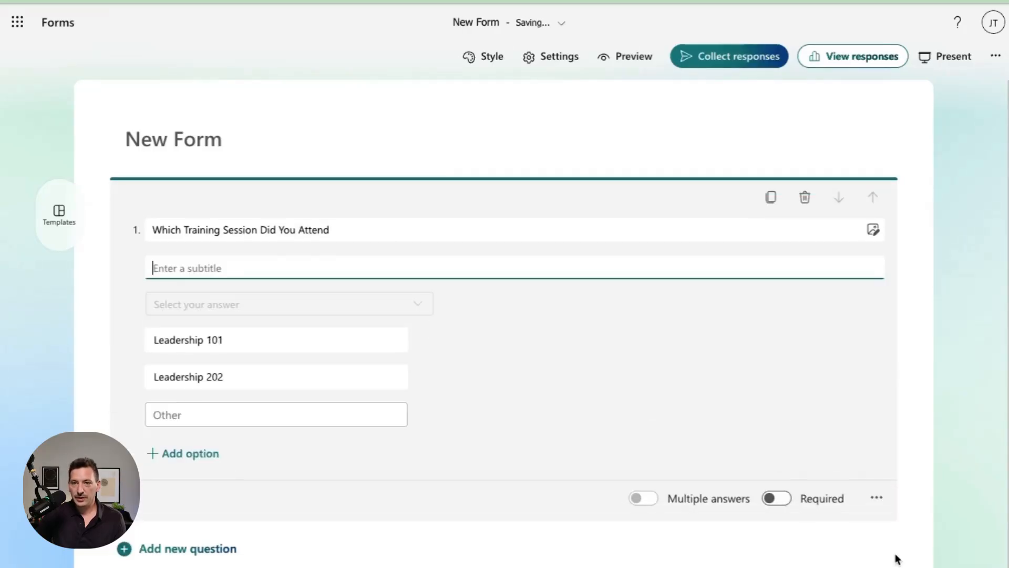
{"action": "type", "text": "Additional Context Here"}
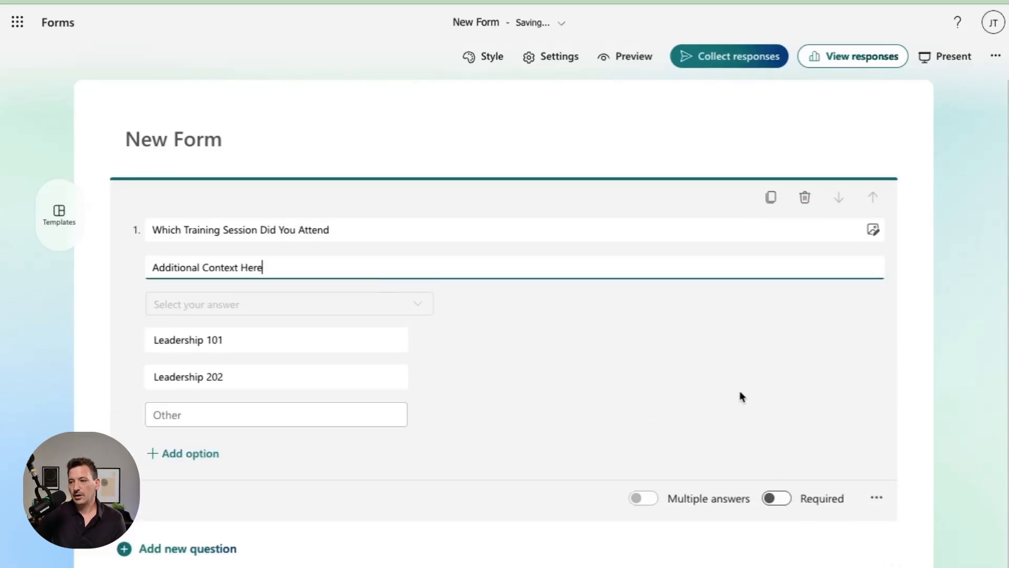
Examine the branching options for the training session question, including the destinations for "Other", and return to the form
{"action": "left_click", "coordinate": [877, 497]}
{"action": "left_click", "coordinate": [925, 471]}
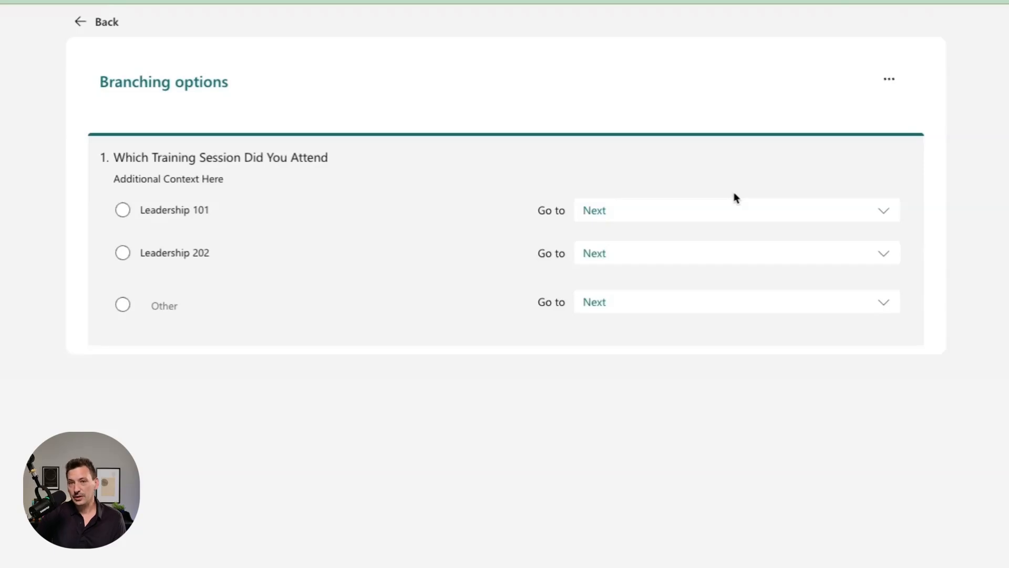
{"action": "left_click", "coordinate": [630, 302]}
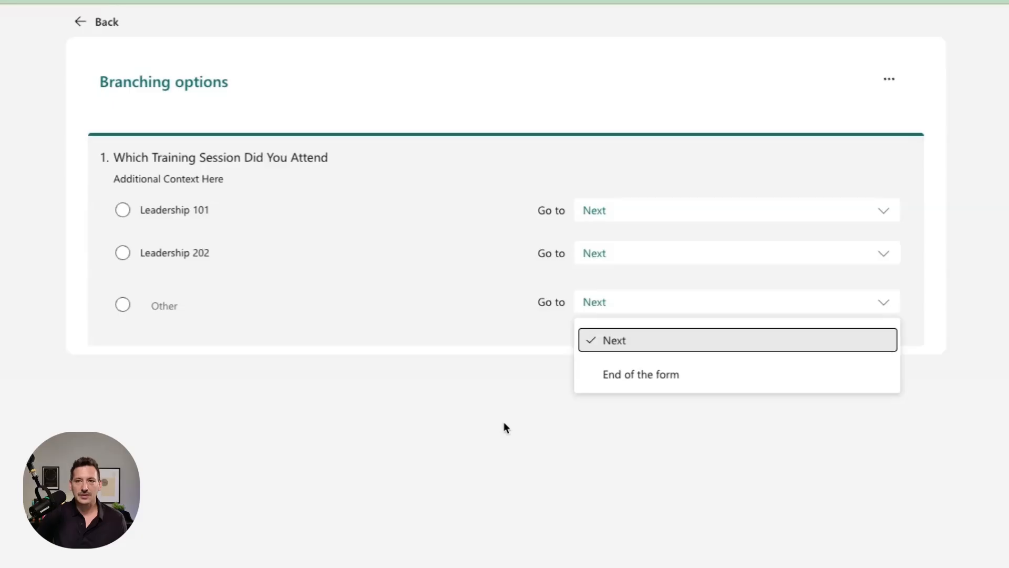
{"action": "left_click", "coordinate": [112, 26]}
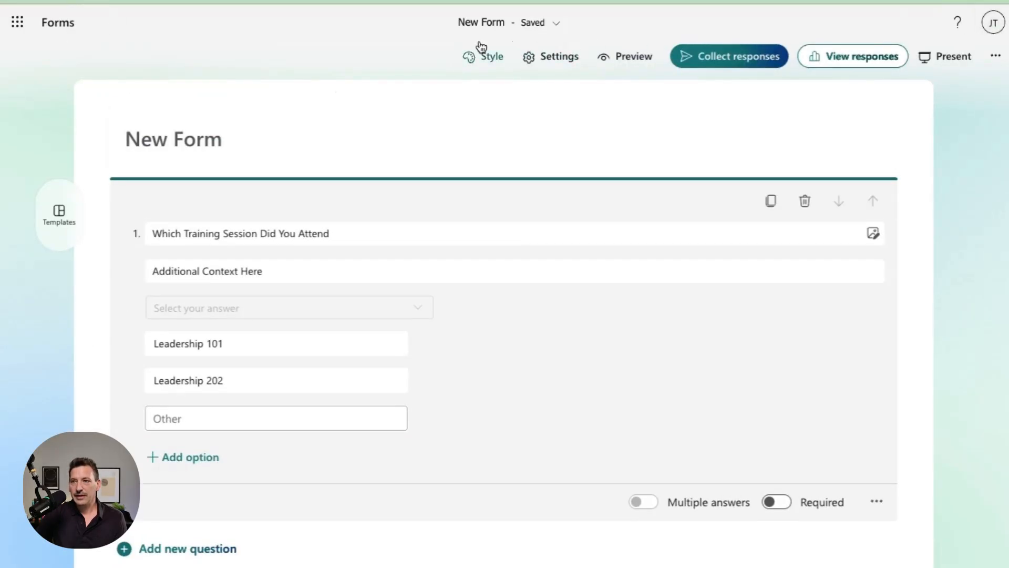
Try several form layouts and apply the one with the title and date overlaid on a full-width cover
{"action": "left_click", "coordinate": [489, 62]}
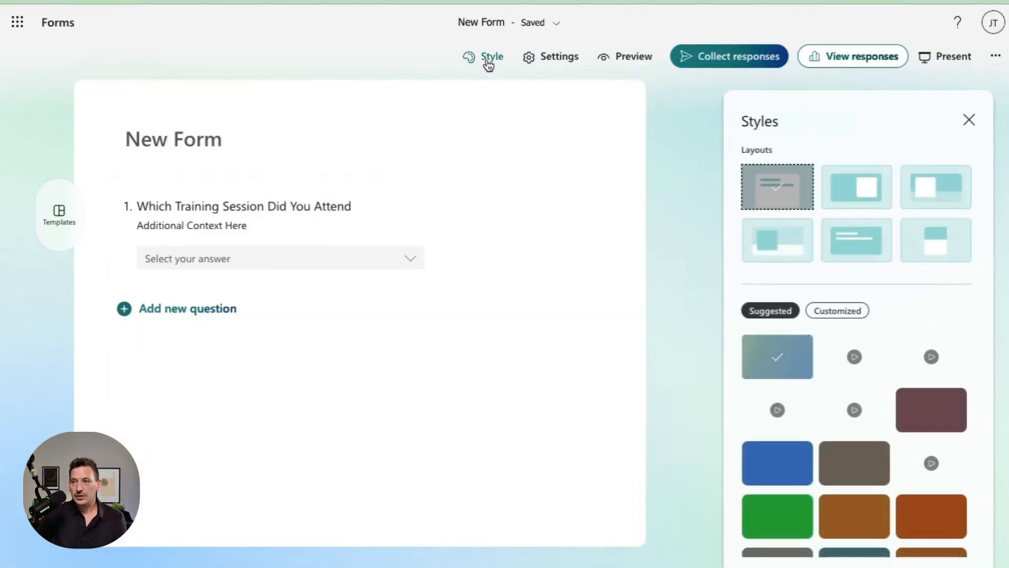
{"action": "left_click", "coordinate": [848, 195]}
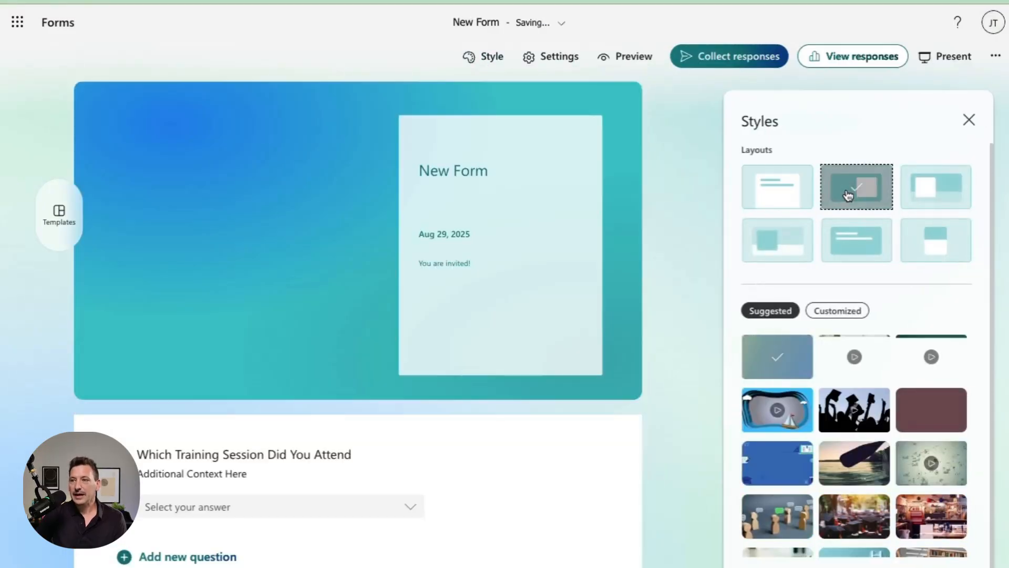
{"action": "left_click", "coordinate": [919, 198]}
{"action": "left_click", "coordinate": [924, 244]}
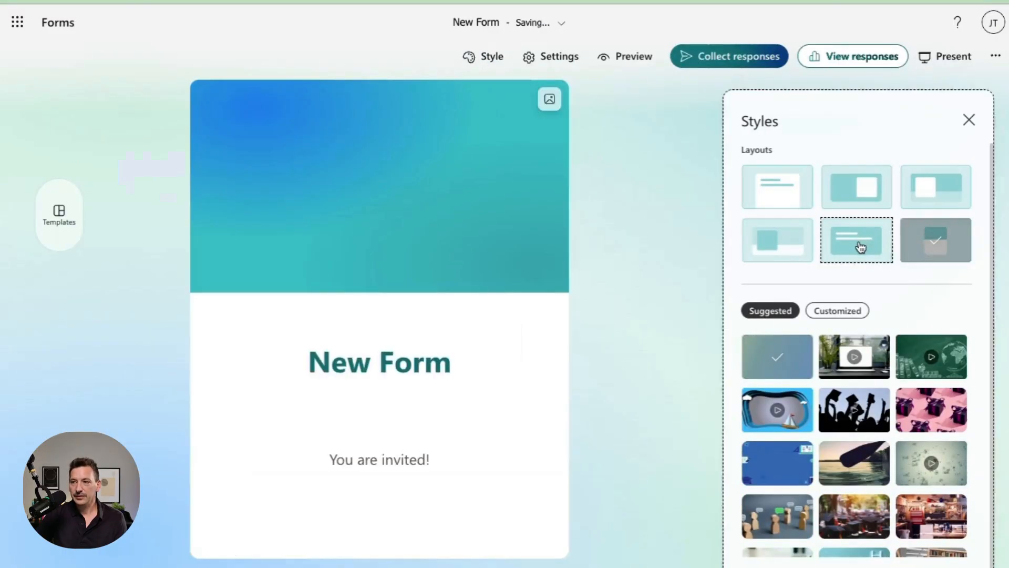
{"action": "left_click", "coordinate": [859, 243]}
Browse the suggested themes, and apply the customized orange-pink gradient stock image as the form's style
{"action": "scroll", "coordinate": [859, 247], "scroll_direction": "down", "scroll_amount": 1}
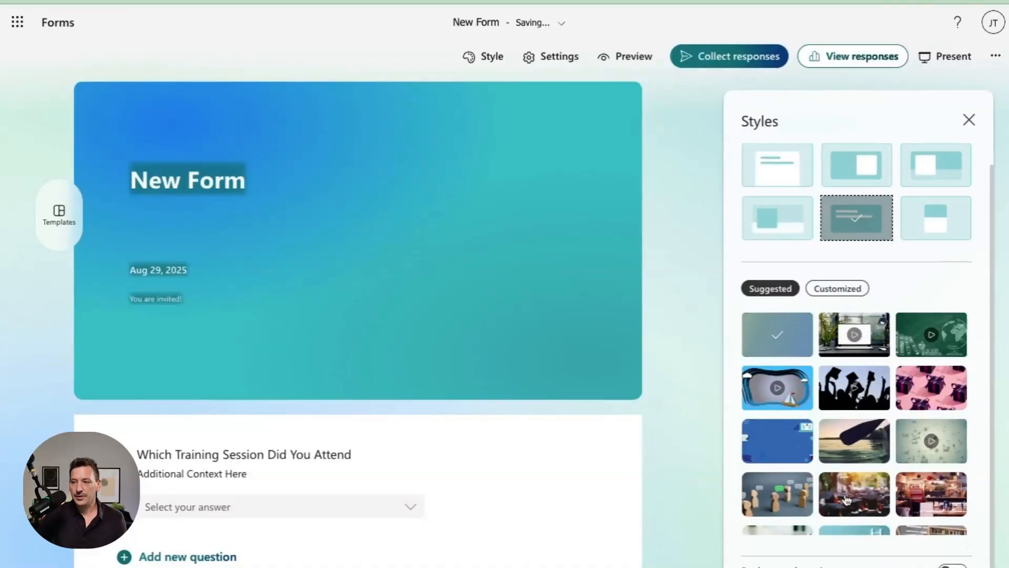
{"action": "scroll", "coordinate": [908, 512], "scroll_direction": "down", "scroll_amount": 1}
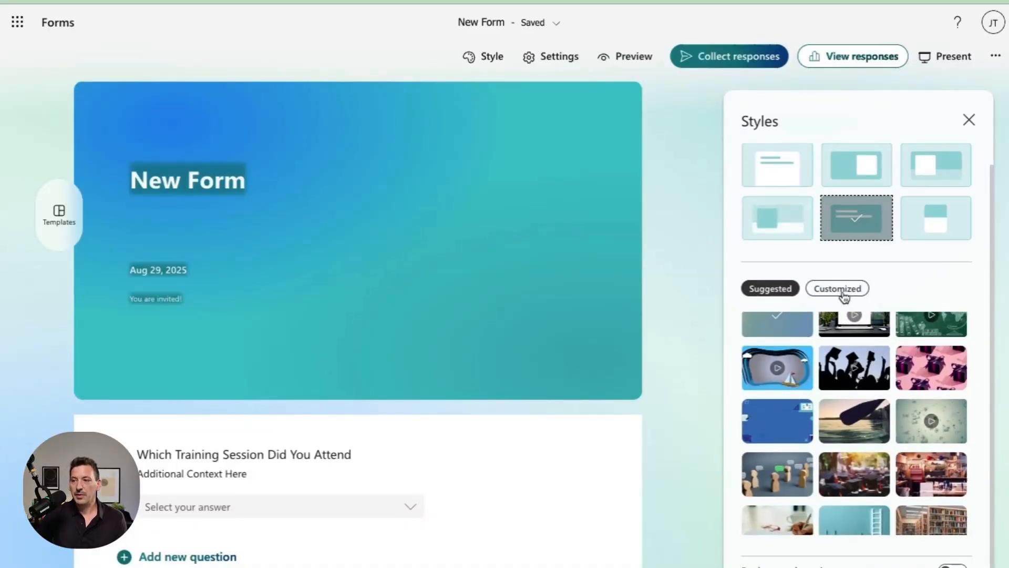
{"action": "left_click", "coordinate": [841, 289]}
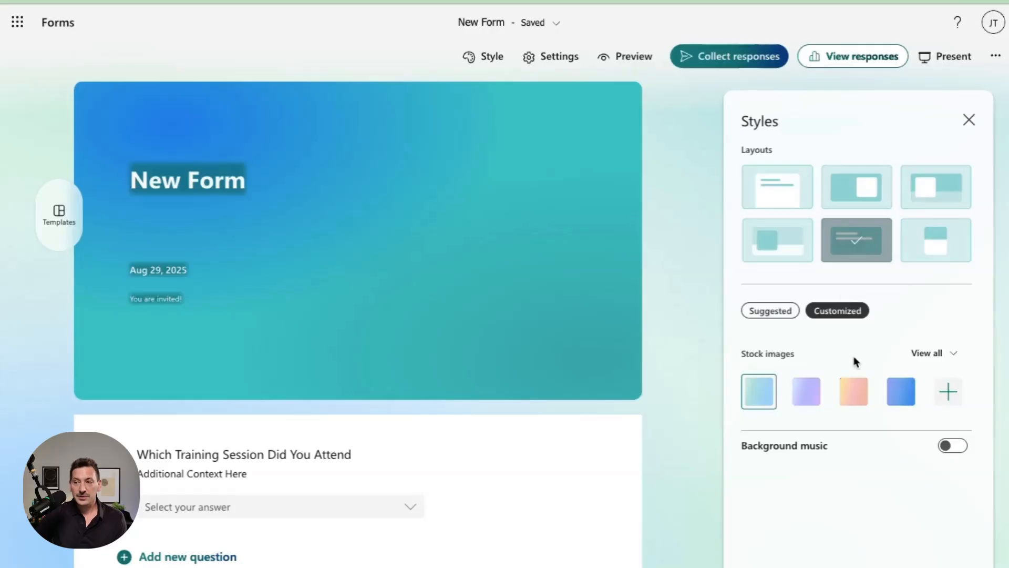
{"action": "left_click", "coordinate": [793, 401]}
{"action": "left_click", "coordinate": [868, 396]}
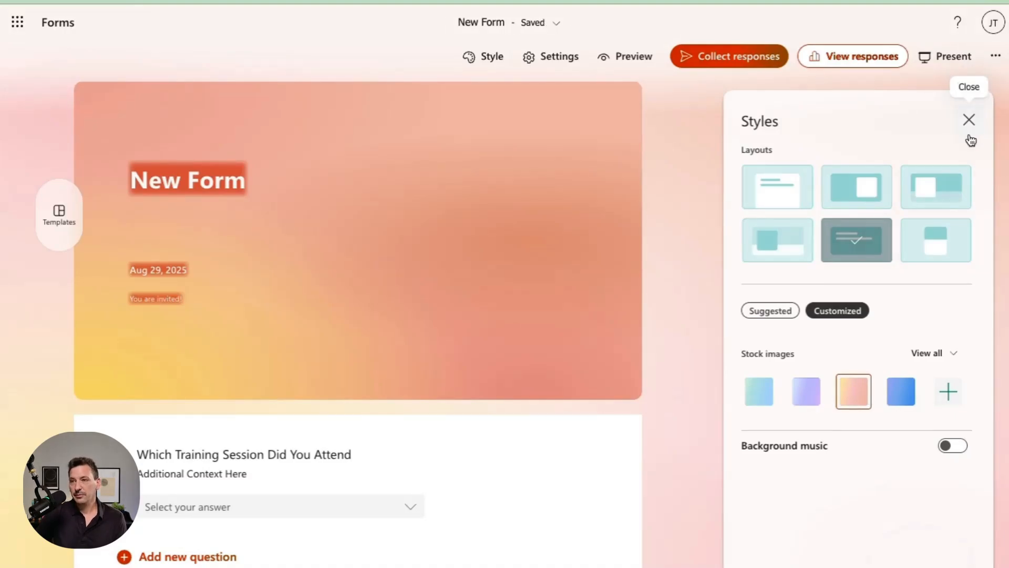
Review the form's settings for respondents, response options and receipts, plus the additional form actions such as pre-filled URL and multilingual
{"action": "left_click", "coordinate": [554, 56]}
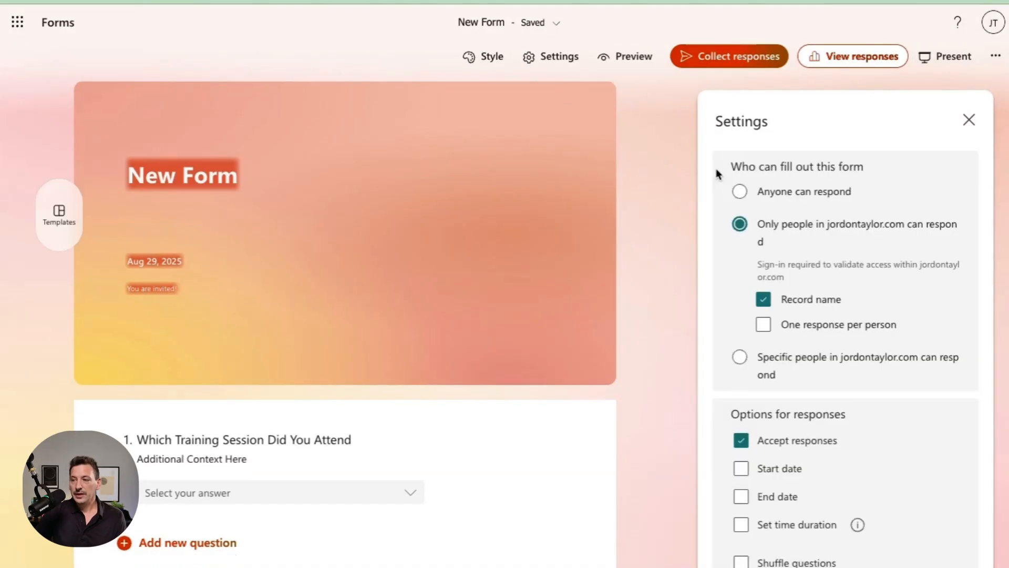
{"action": "scroll", "coordinate": [775, 209], "scroll_direction": "down", "scroll_amount": 3}
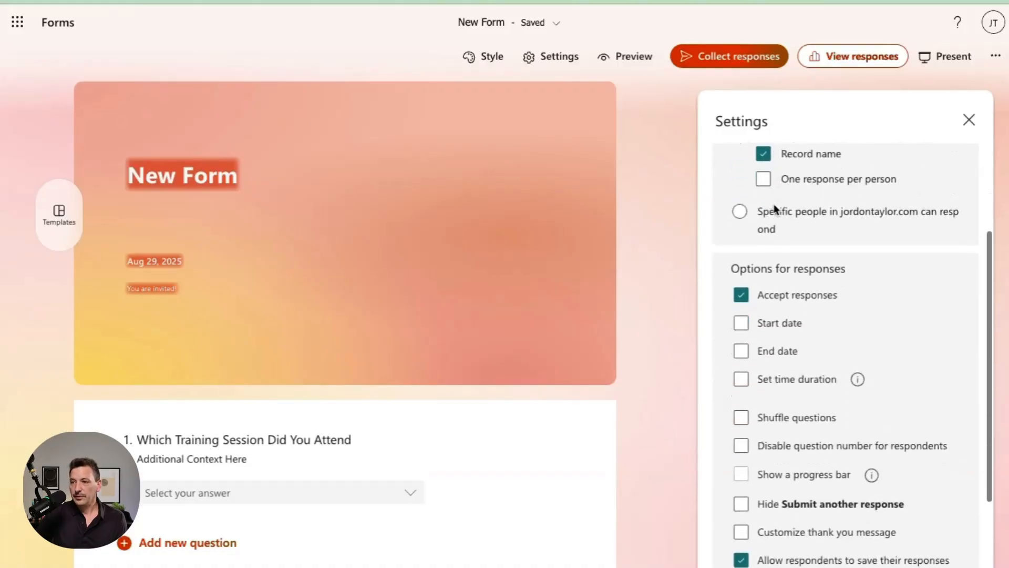
{"action": "scroll", "coordinate": [775, 208], "scroll_direction": "down", "scroll_amount": 2}
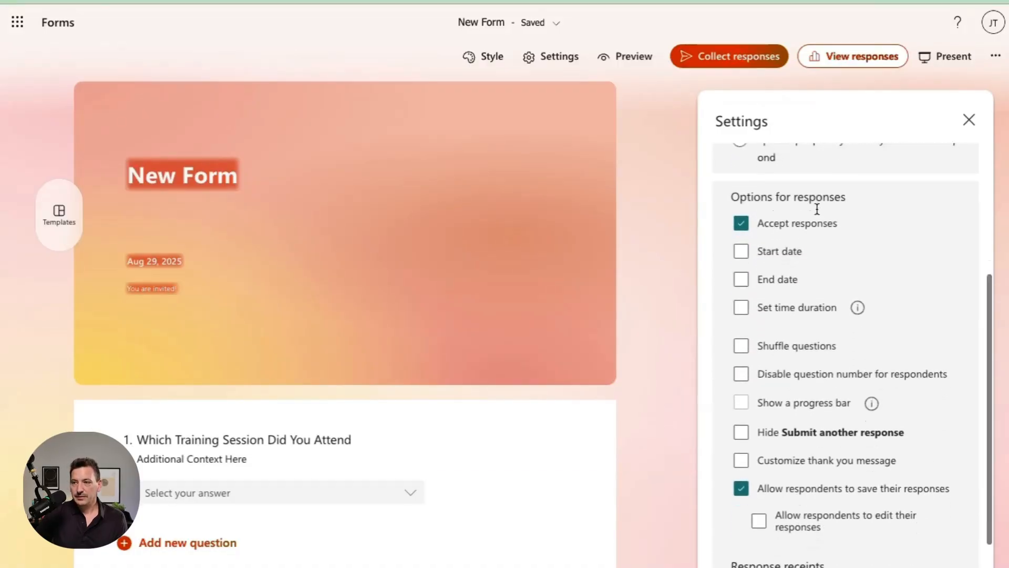
{"action": "scroll", "coordinate": [817, 208], "scroll_direction": "down", "scroll_amount": 1}
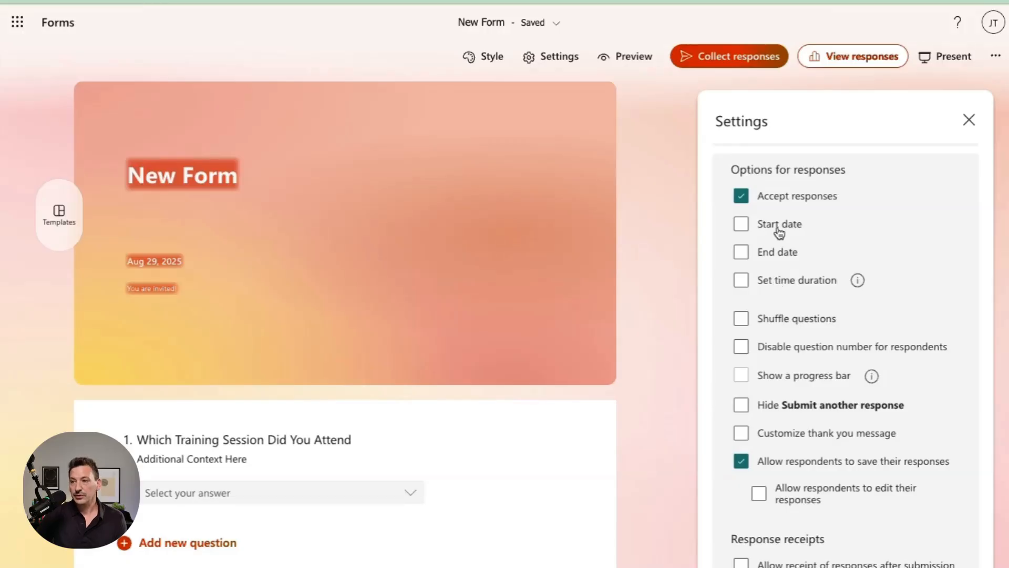
{"action": "scroll", "coordinate": [780, 293], "scroll_direction": "down", "scroll_amount": 1}
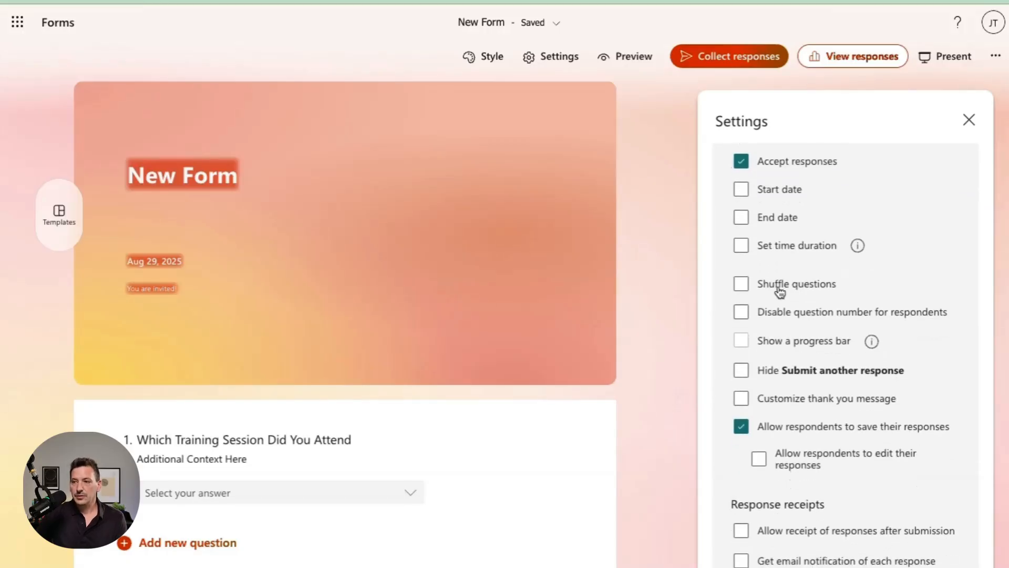
{"action": "scroll", "coordinate": [780, 292], "scroll_direction": "down", "scroll_amount": 1}
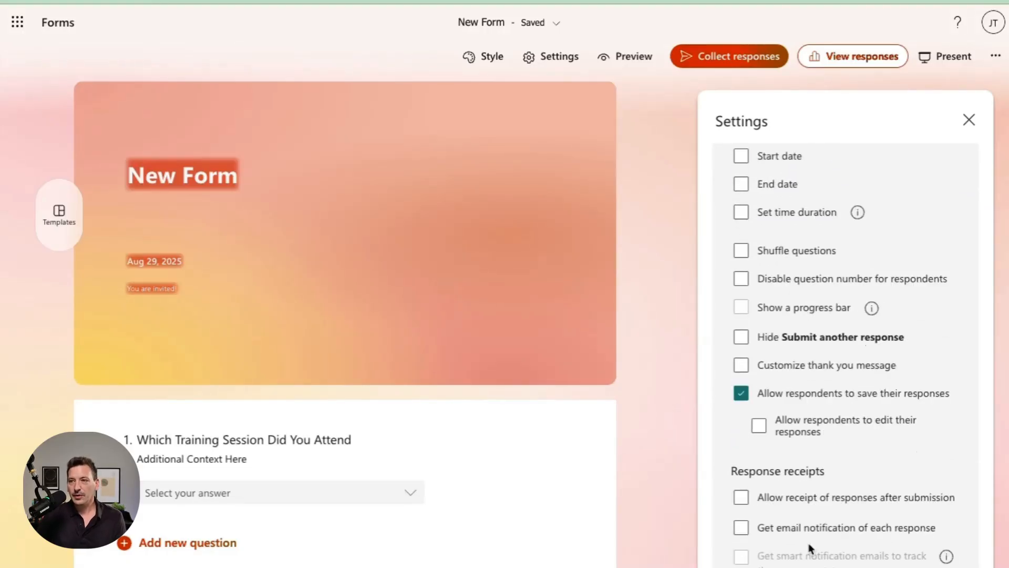
{"action": "left_click", "coordinate": [969, 120]}
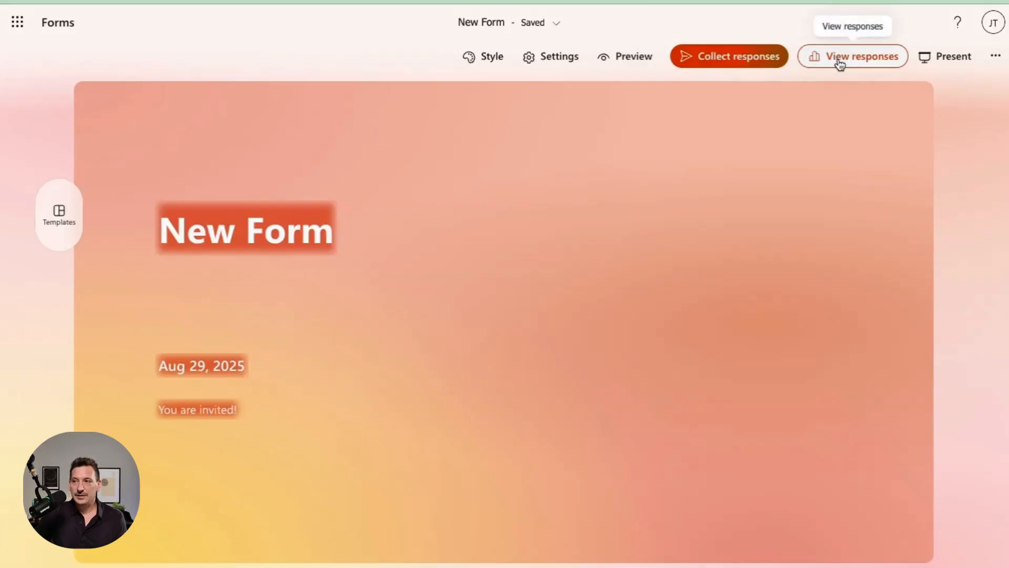
{"action": "left_click", "coordinate": [999, 57]}
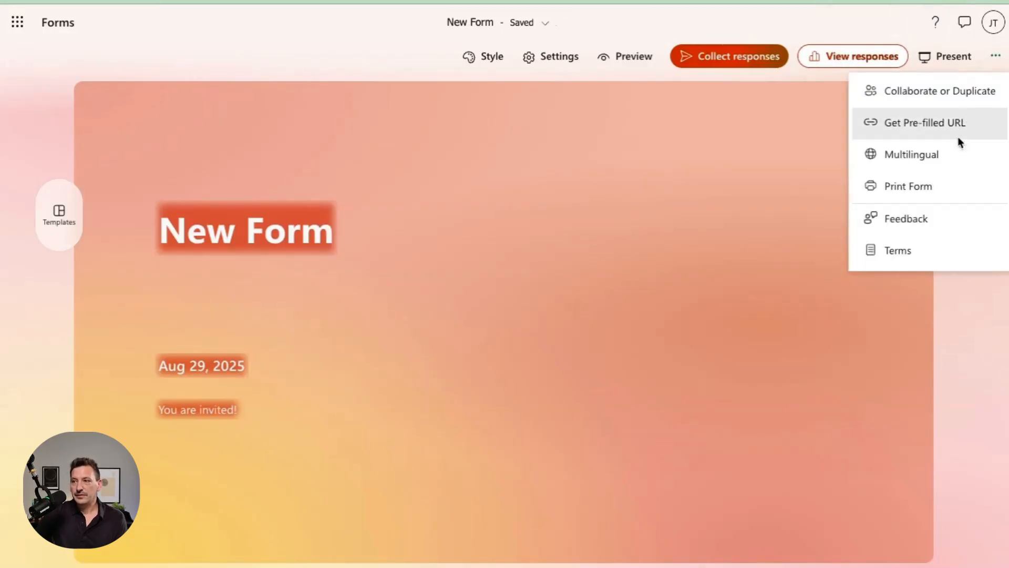
{"action": "left_click", "coordinate": [349, 236]}
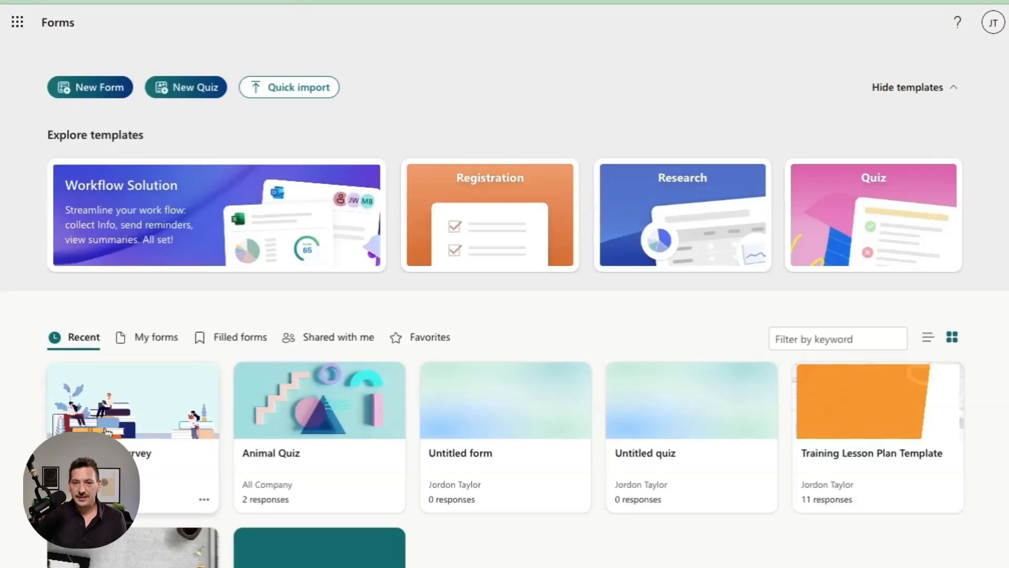
Open the Post-Training survey from the recent forms and examine its responses overview question by question
{"action": "left_click", "coordinate": [105, 431]}
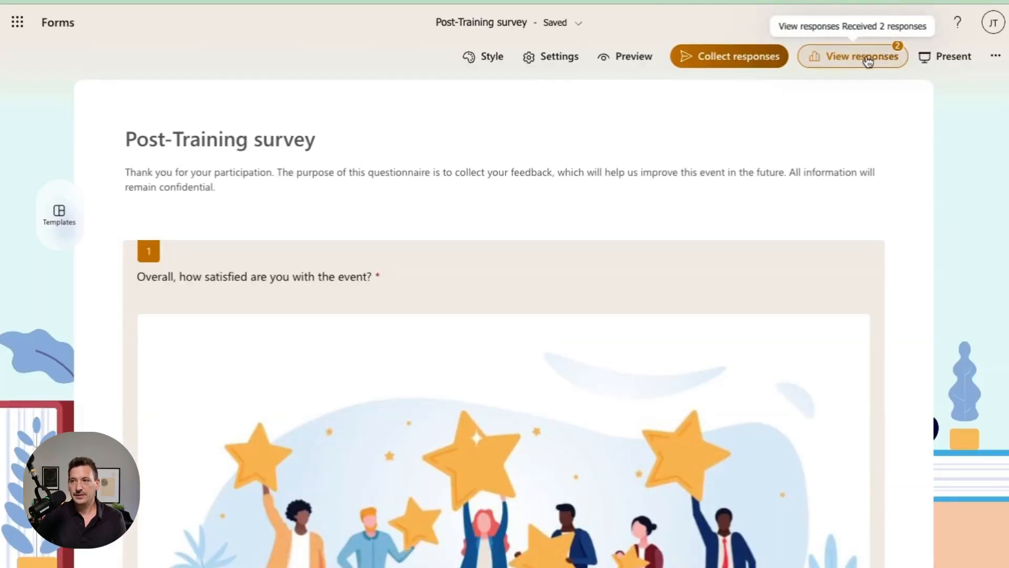
{"action": "left_click", "coordinate": [867, 58]}
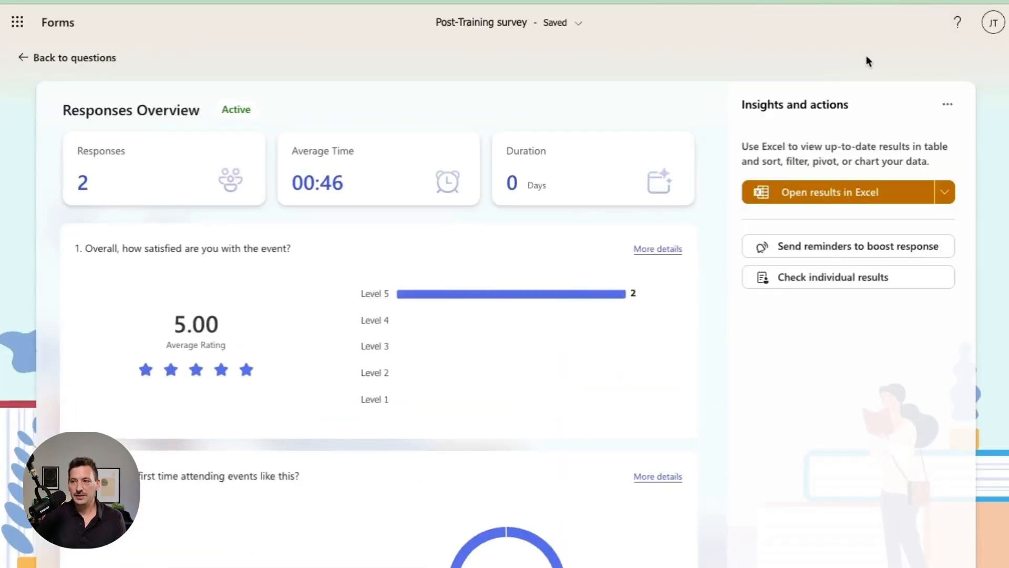
{"action": "scroll", "coordinate": [433, 134], "scroll_direction": "down", "scroll_amount": 1}
{"action": "scroll", "coordinate": [434, 138], "scroll_direction": "down", "scroll_amount": 3}
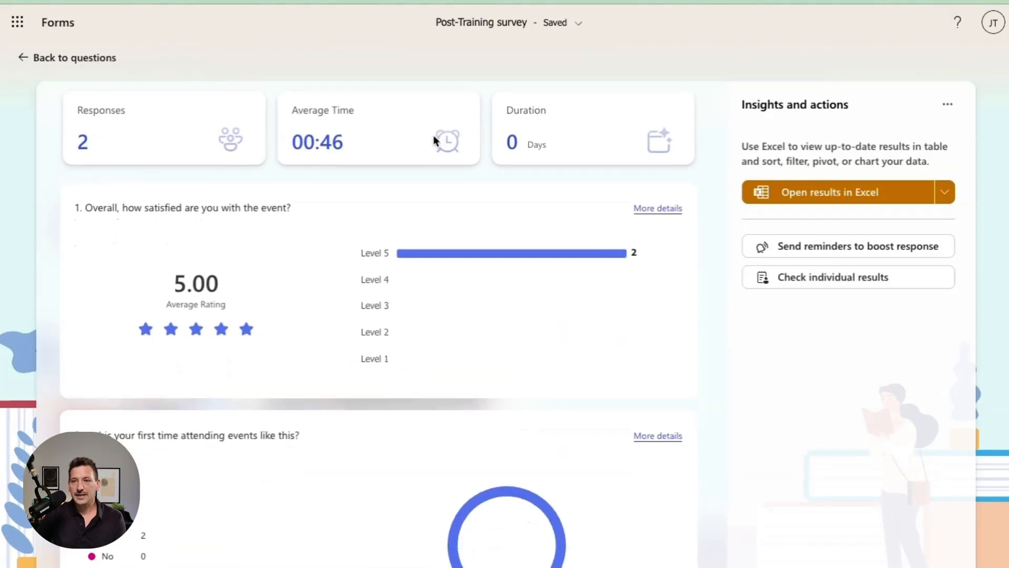
{"action": "scroll", "coordinate": [433, 137], "scroll_direction": "down", "scroll_amount": 15}
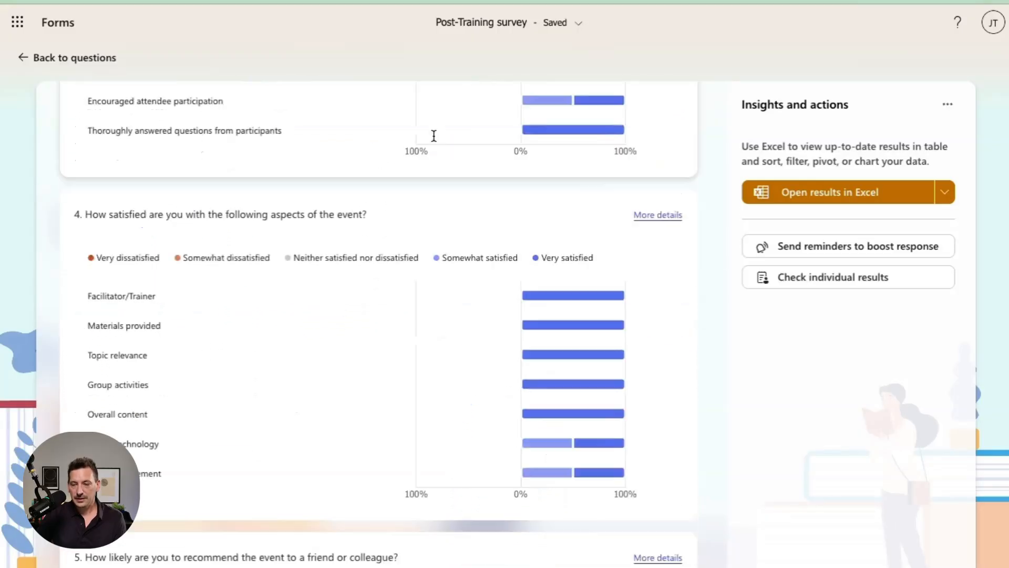
{"action": "scroll", "coordinate": [434, 136], "scroll_direction": "down", "scroll_amount": 11}
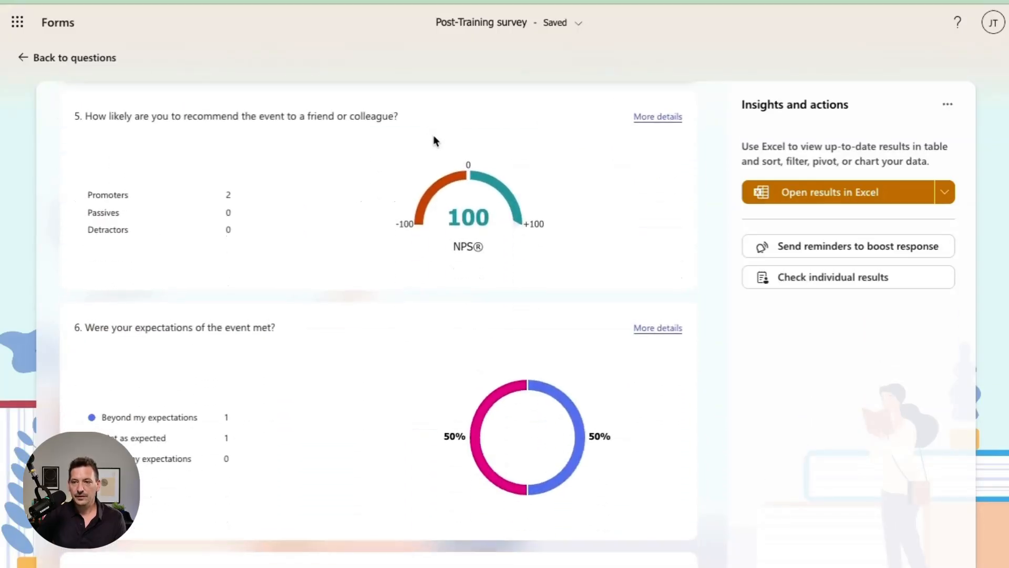
{"action": "scroll", "coordinate": [433, 140], "scroll_direction": "down", "scroll_amount": 3}
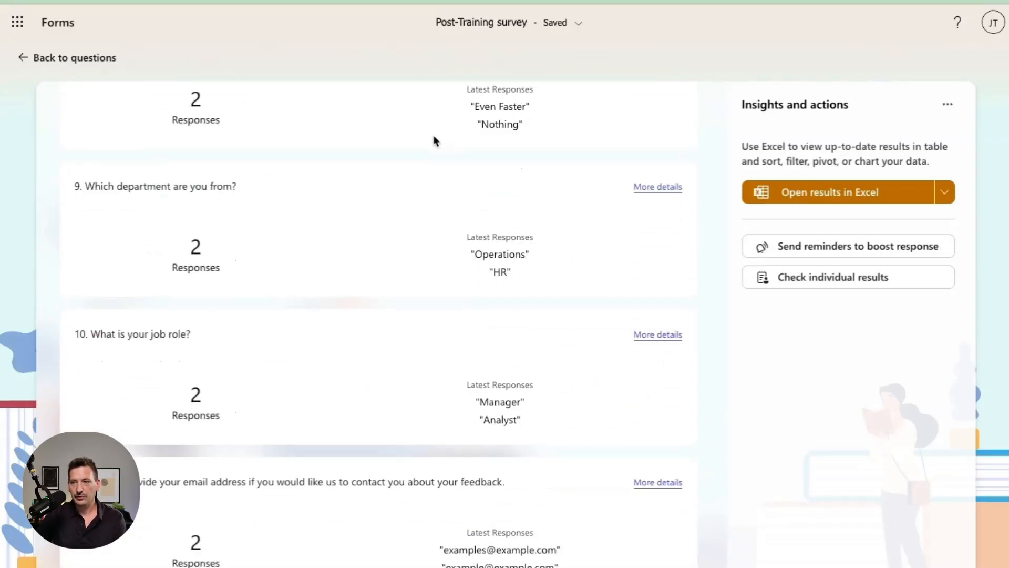
{"action": "scroll", "coordinate": [433, 140], "scroll_direction": "up", "scroll_amount": 10}
{"action": "scroll", "coordinate": [433, 137], "scroll_direction": "up", "scroll_amount": 2}
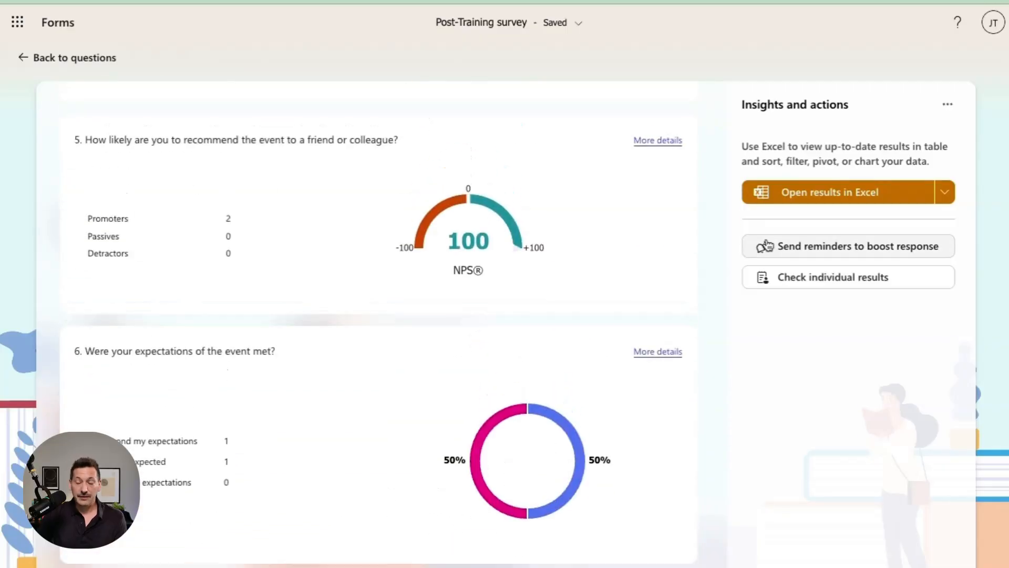
Inspect the survey's email reminder with its recipient field and message, and close it without sending
{"action": "left_click", "coordinate": [844, 255]}
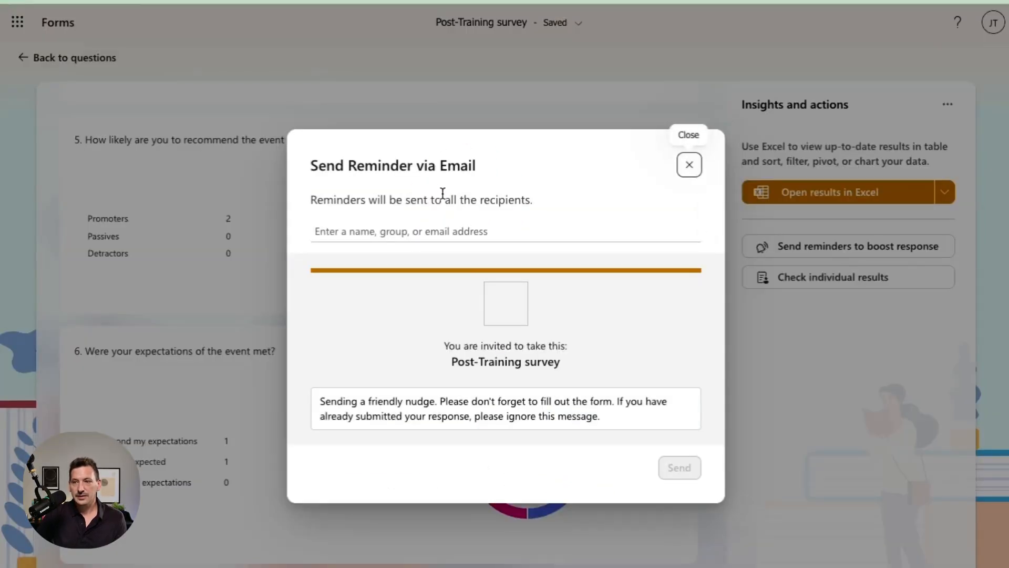
{"action": "left_click", "coordinate": [423, 226]}
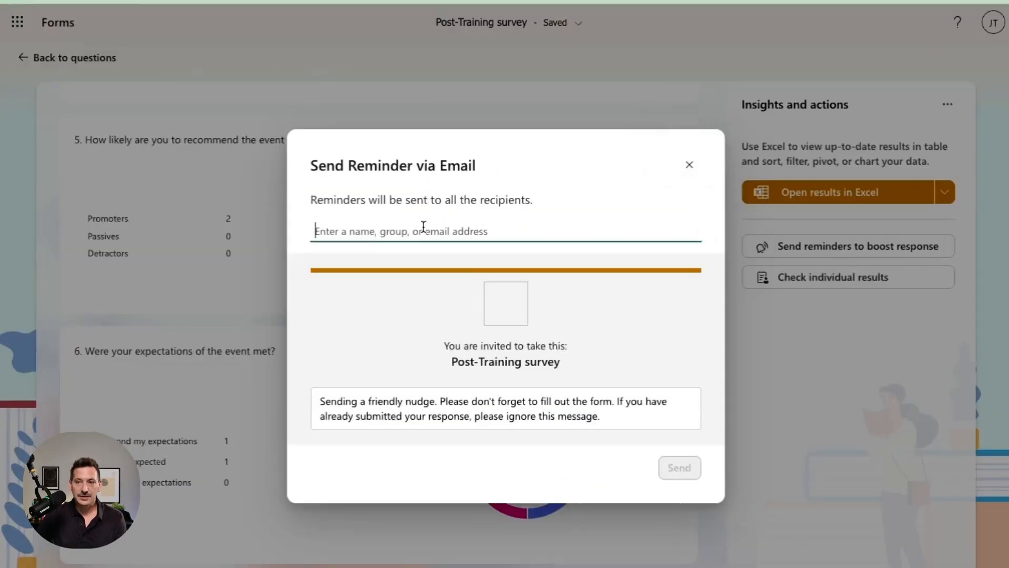
{"action": "left_click", "coordinate": [950, 282]}
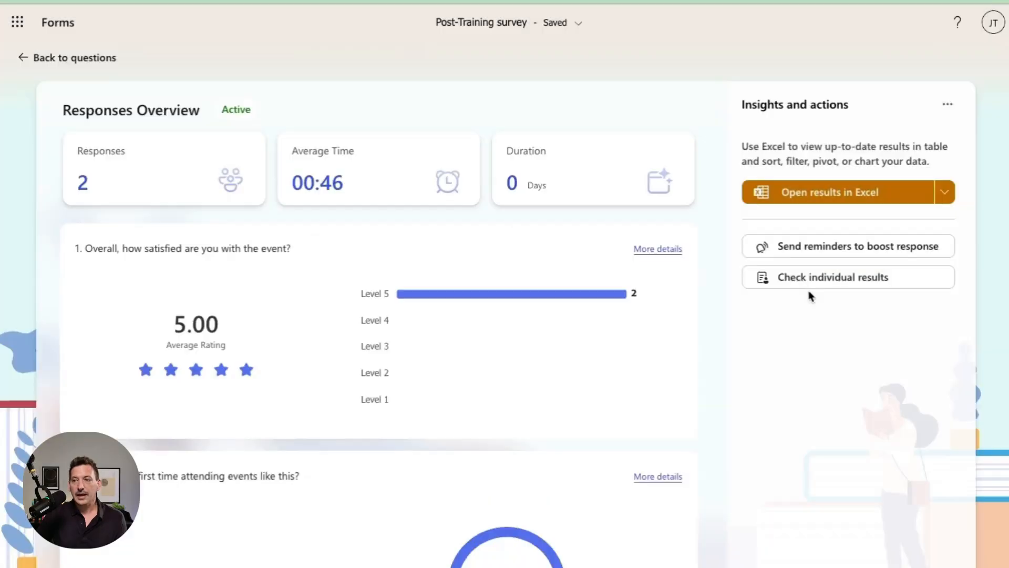
Check the individual results of respondents 2 and 1, and return to the responses overview
{"action": "left_click", "coordinate": [836, 289]}
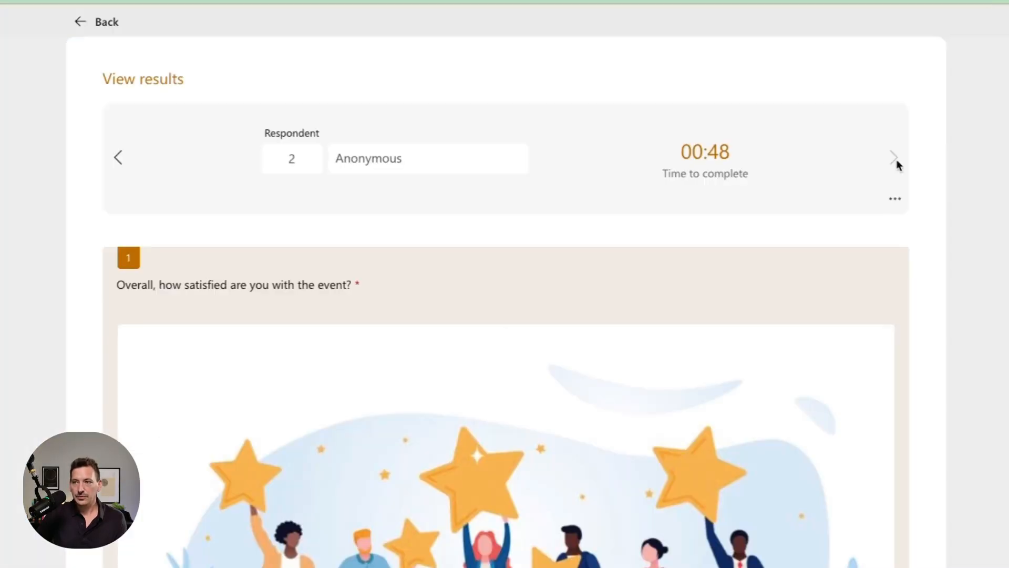
{"action": "left_click", "coordinate": [117, 160]}
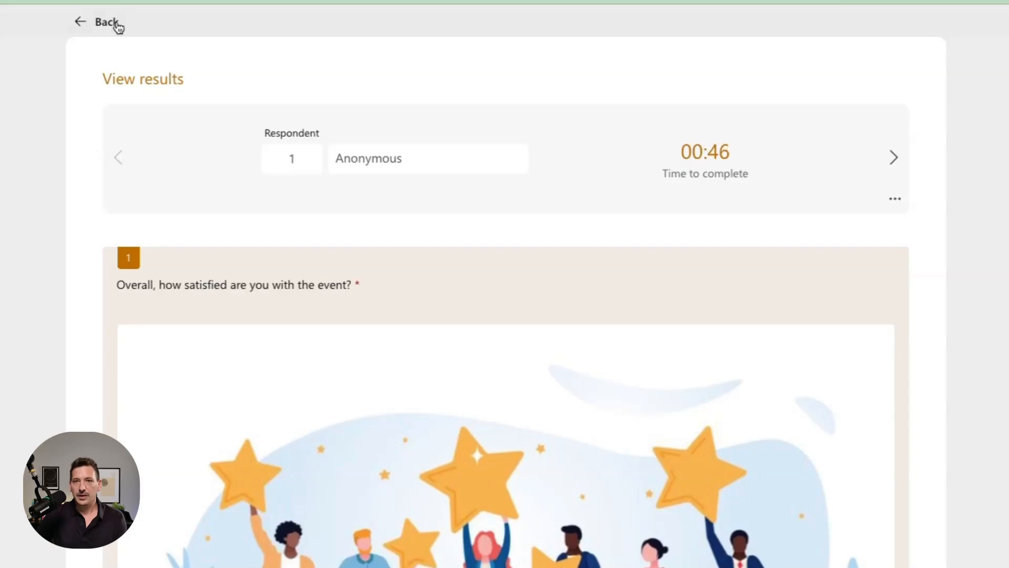
{"action": "left_click", "coordinate": [117, 24]}
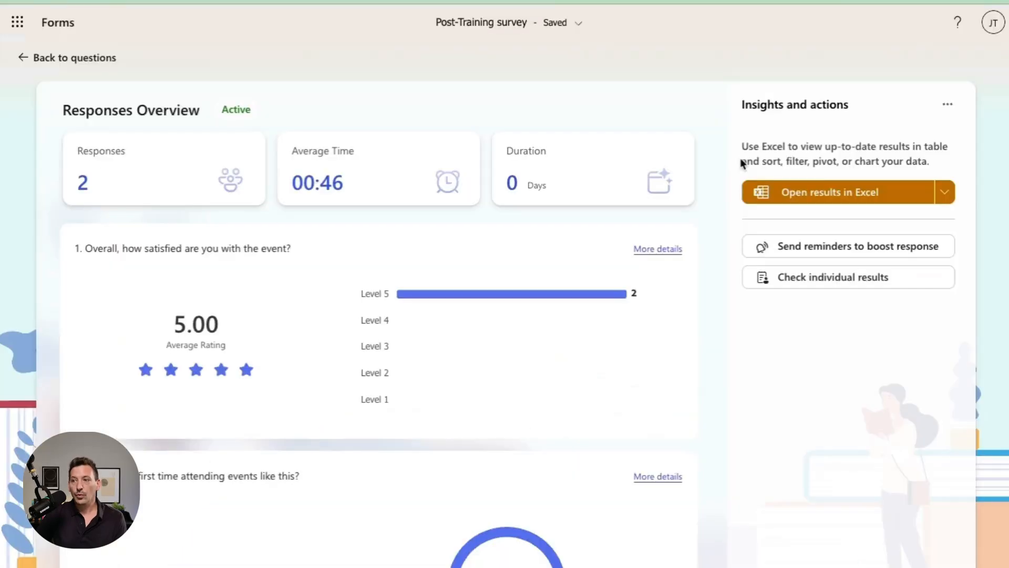
Open the Post-Training survey's results in Excel for the web
{"action": "left_click", "coordinate": [781, 197]}
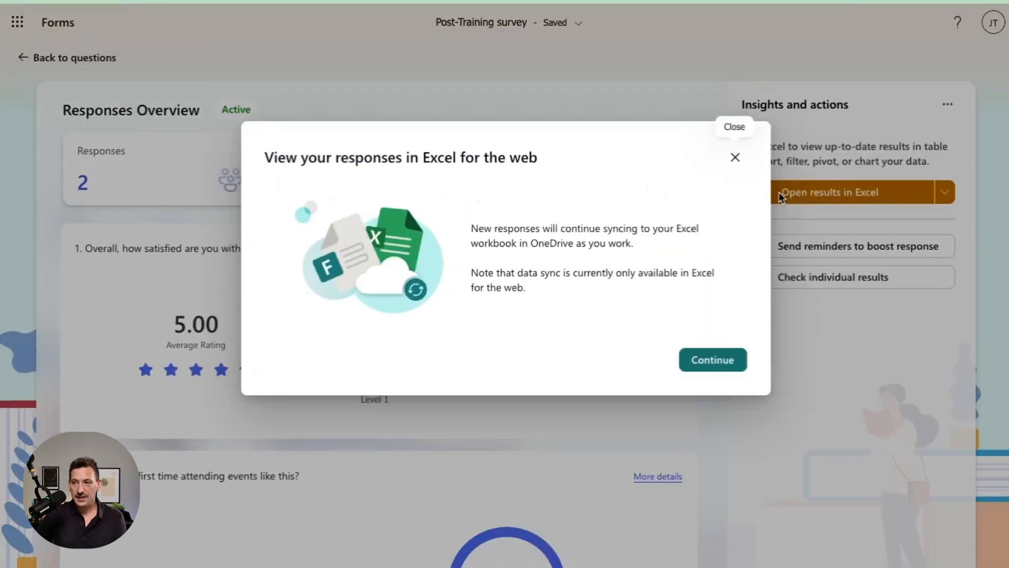
{"action": "left_click", "coordinate": [697, 361]}
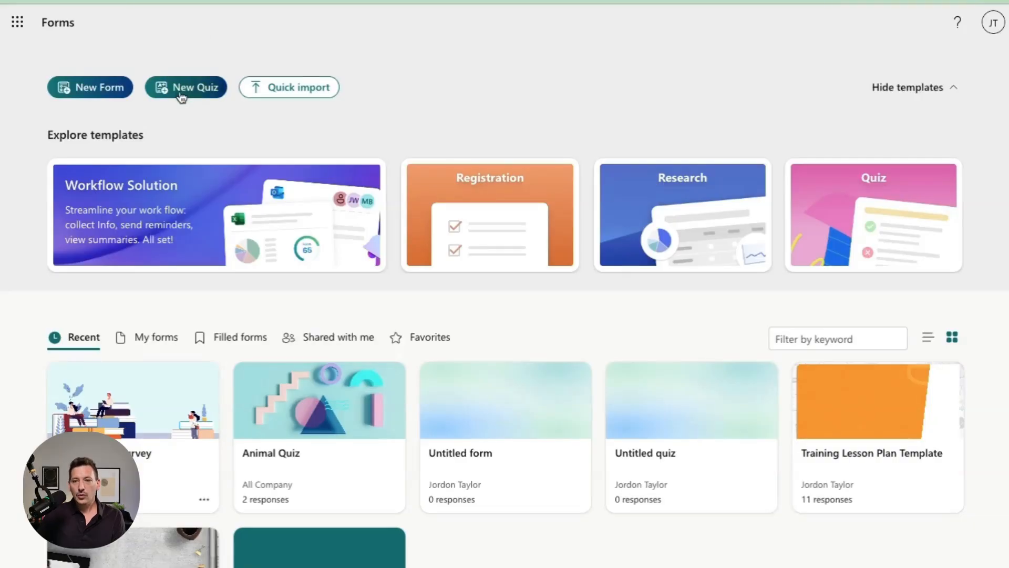
Open the Animal Quiz and inspect the first question's correct answer, points and additional question options
{"action": "left_click", "coordinate": [266, 476]}
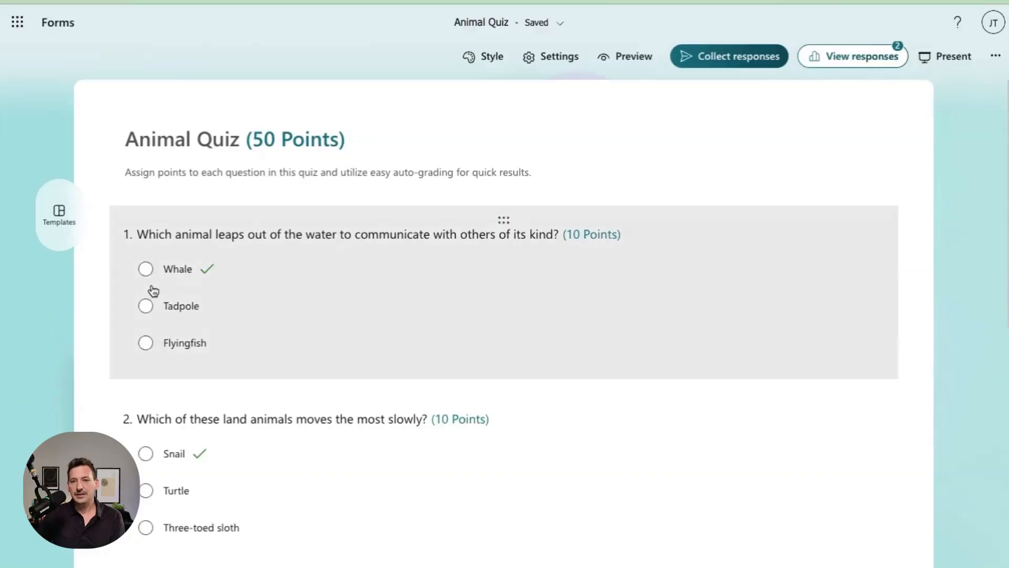
{"action": "left_click", "coordinate": [312, 307]}
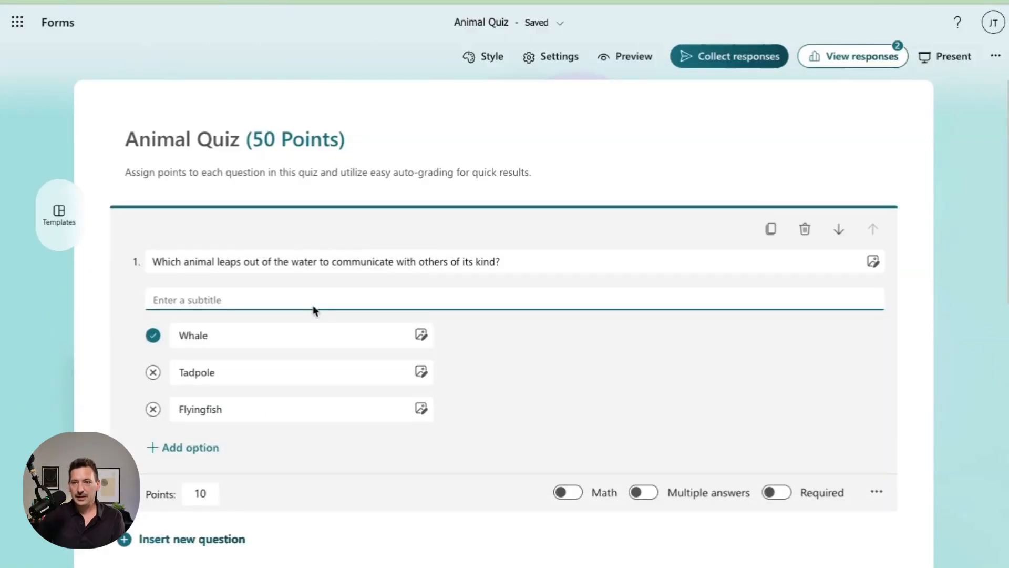
{"action": "scroll", "coordinate": [313, 307], "scroll_direction": "down", "scroll_amount": 1}
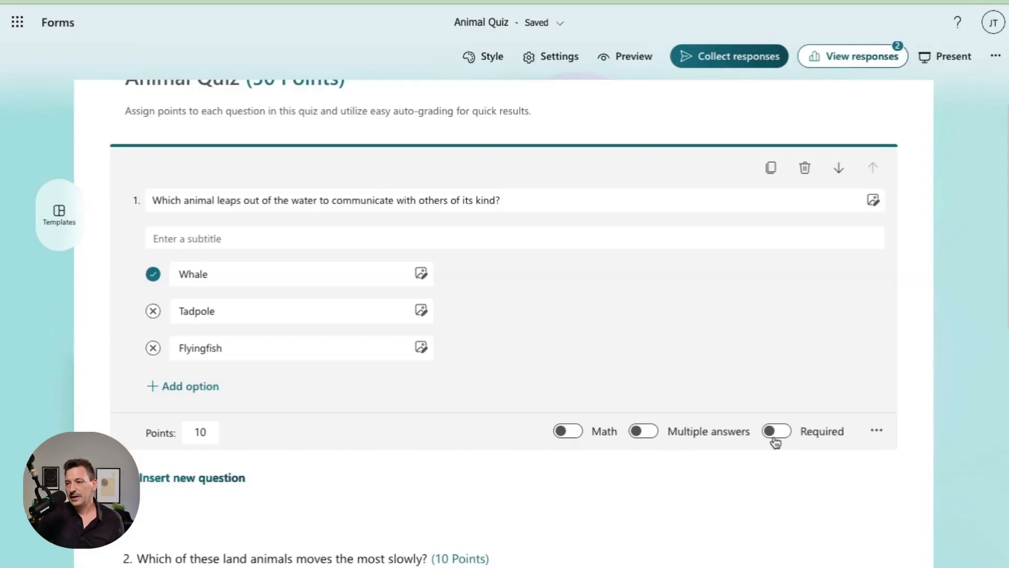
{"action": "left_click", "coordinate": [877, 437]}
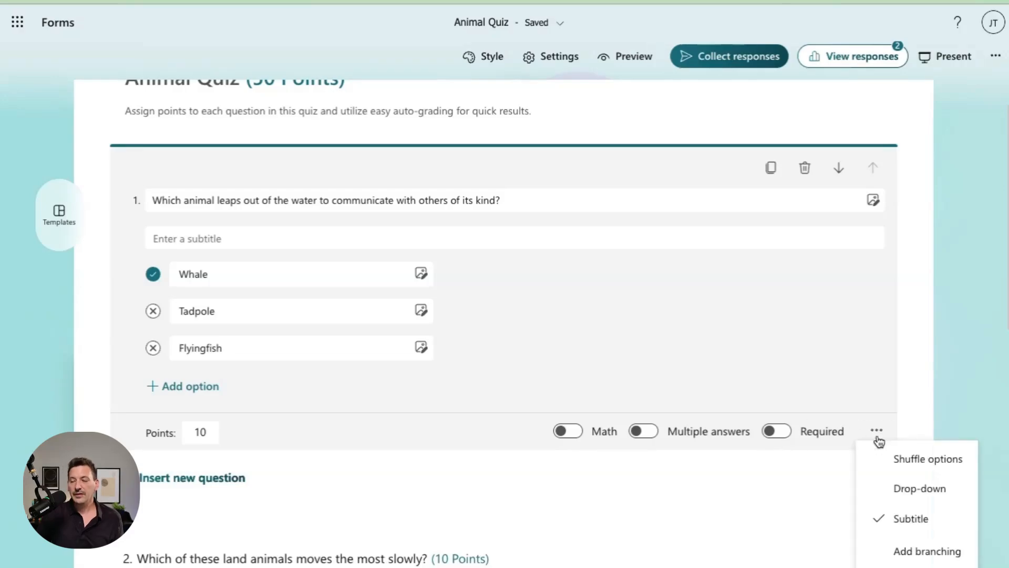
{"action": "left_click", "coordinate": [792, 477]}
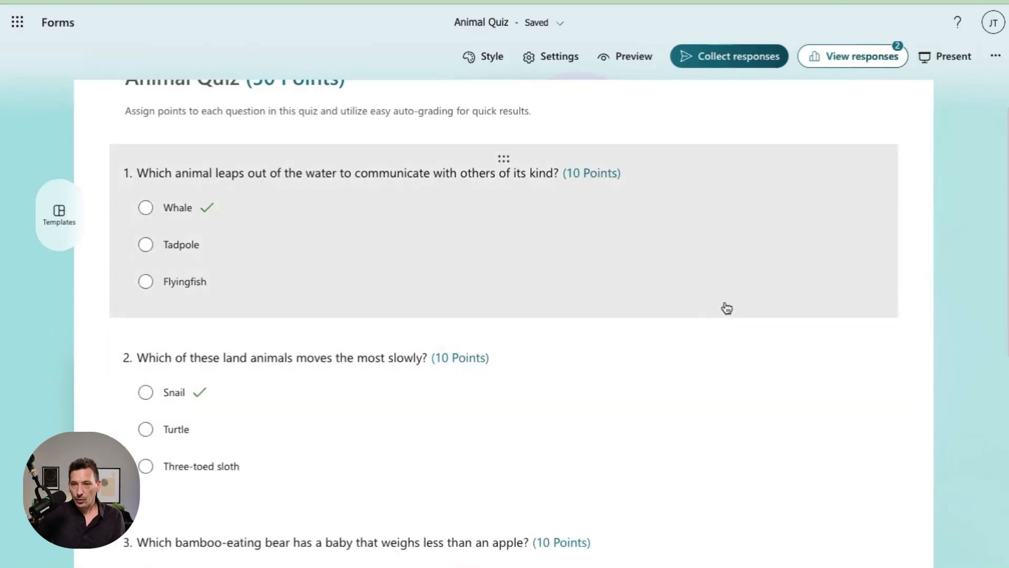
Review the remaining Animal Quiz questions with their marked correct answers and point values
{"action": "scroll", "coordinate": [727, 309], "scroll_direction": "down", "scroll_amount": 2}
{"action": "scroll", "coordinate": [727, 309], "scroll_direction": "down", "scroll_amount": 8}
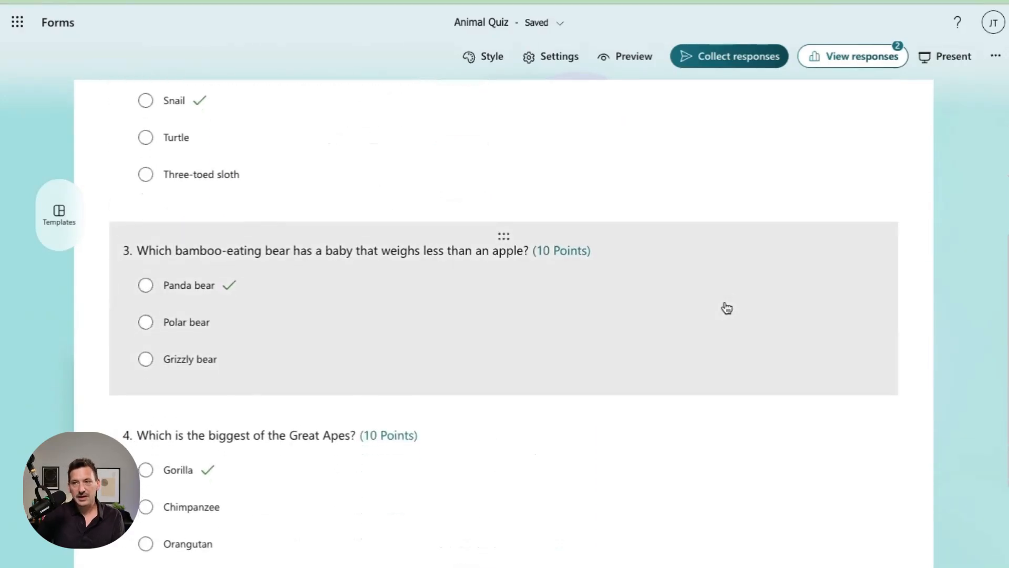
{"action": "scroll", "coordinate": [727, 309], "scroll_direction": "down", "scroll_amount": 2}
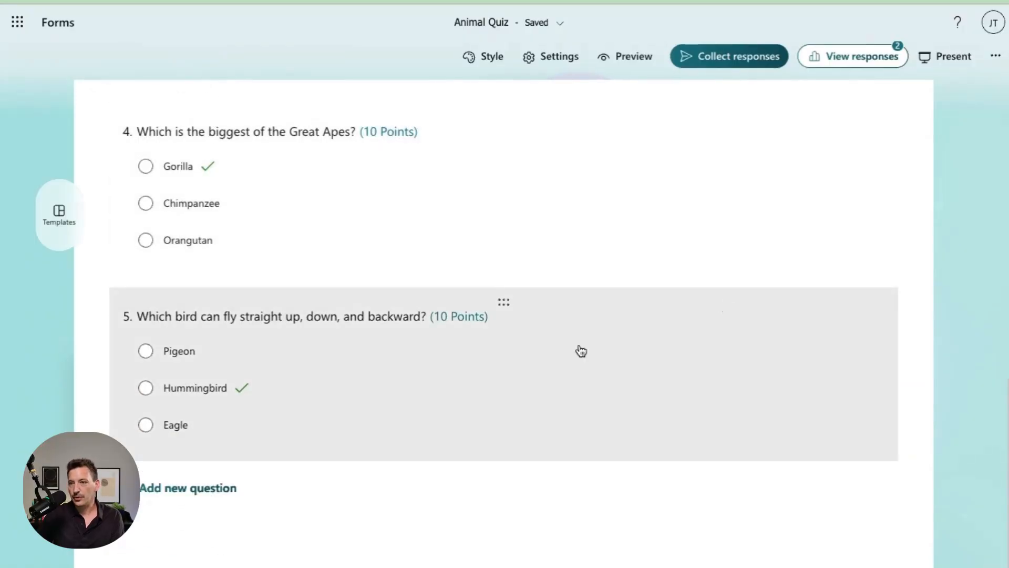
{"action": "scroll", "coordinate": [581, 351], "scroll_direction": "up", "scroll_amount": 6}
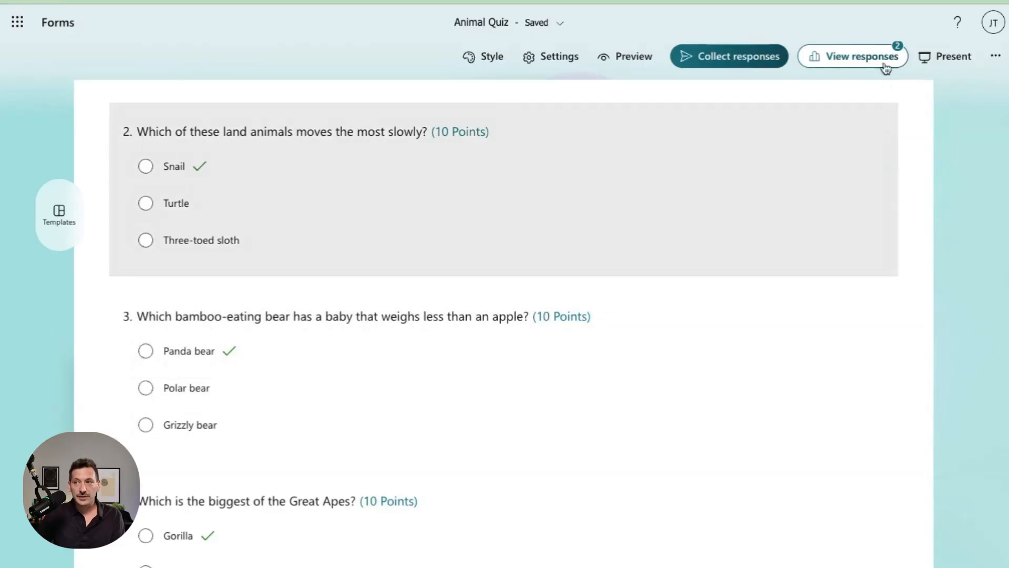
View the Animal Quiz responses overview and examine the score summary and per-question answer charts
{"action": "left_click", "coordinate": [882, 58]}
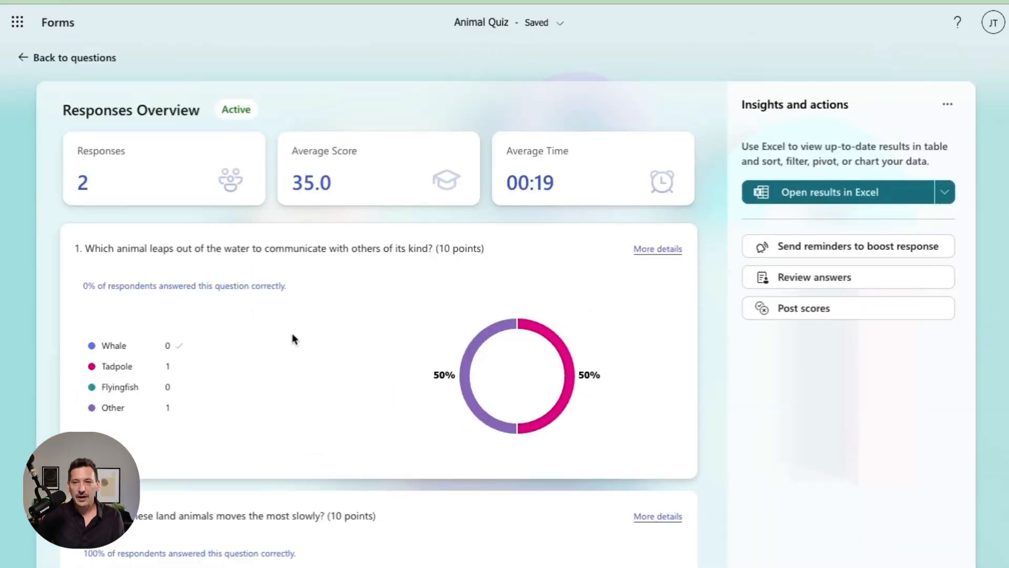
{"action": "scroll", "coordinate": [292, 338], "scroll_direction": "down", "scroll_amount": 8}
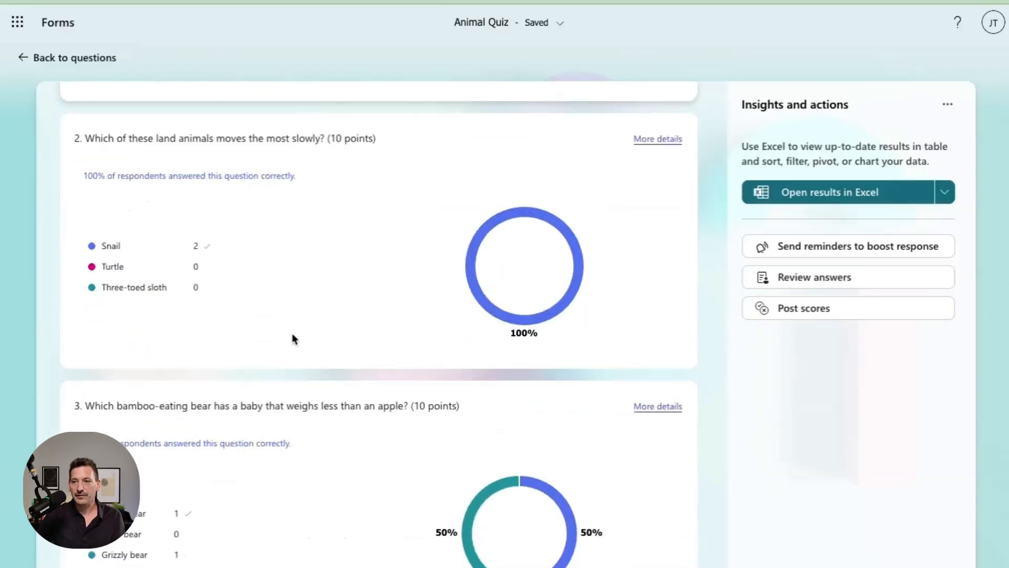
{"action": "scroll", "coordinate": [293, 338], "scroll_direction": "up", "scroll_amount": 8}
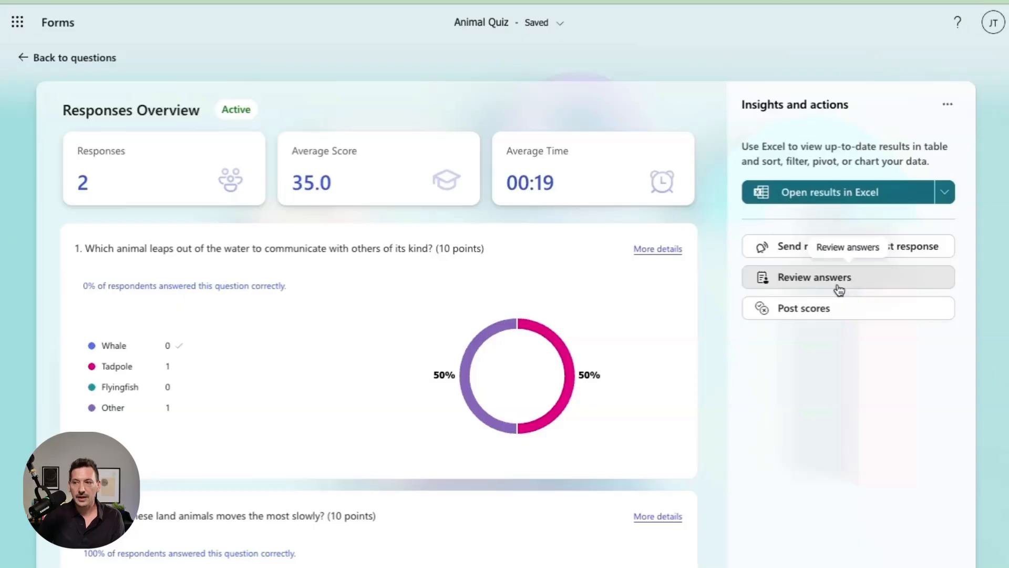
Post the Animal Quiz score for the second anonymous response and return from the grades page
{"action": "left_click", "coordinate": [829, 314]}
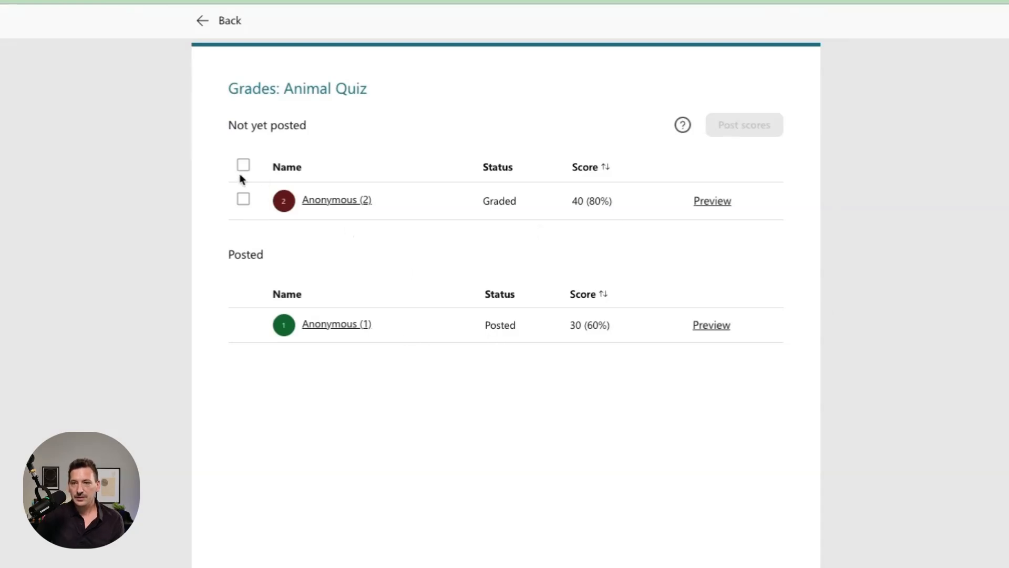
{"action": "left_click", "coordinate": [243, 200]}
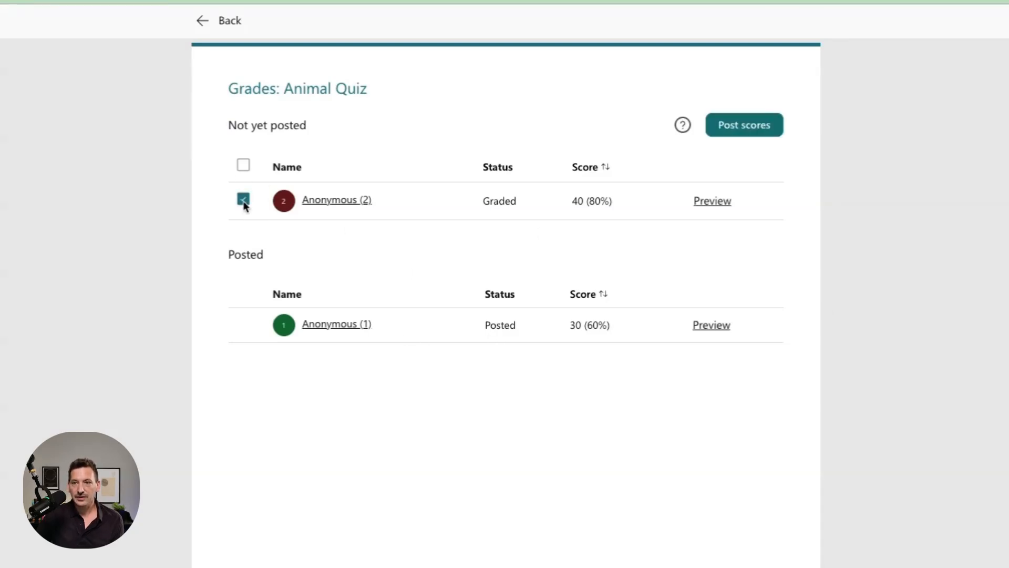
{"action": "left_click", "coordinate": [749, 135]}
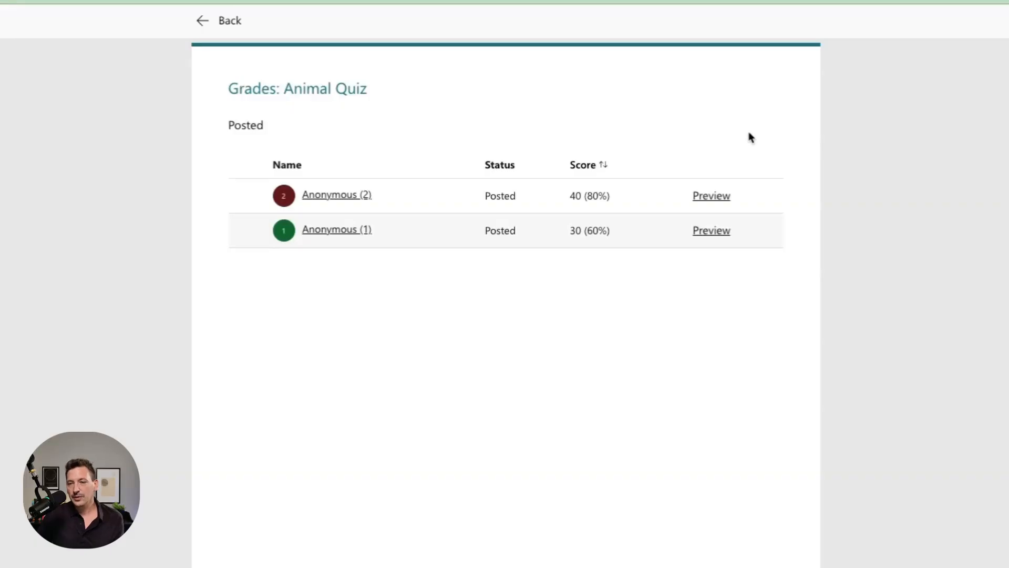
{"action": "left_click", "coordinate": [227, 19]}
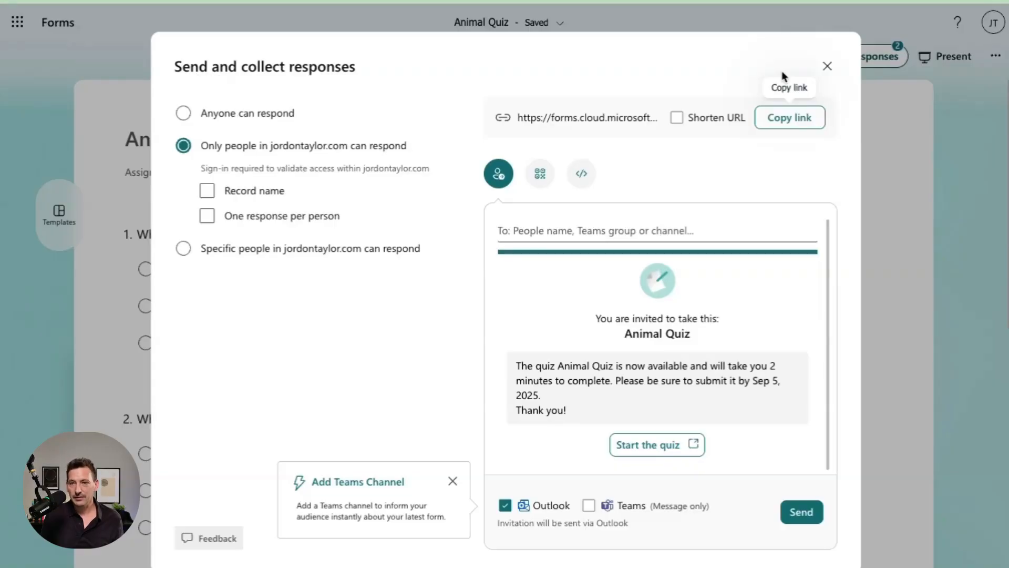
Review the Animal Quiz sharing options: invitation recipients, QR code, embed code and copyable link
{"action": "left_click", "coordinate": [518, 229]}
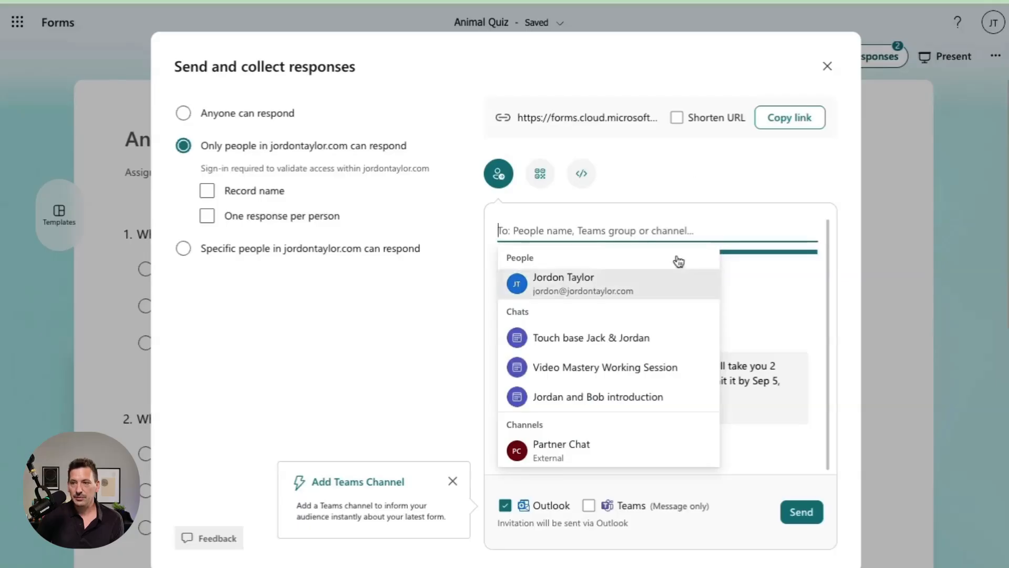
{"action": "left_click", "coordinate": [695, 174]}
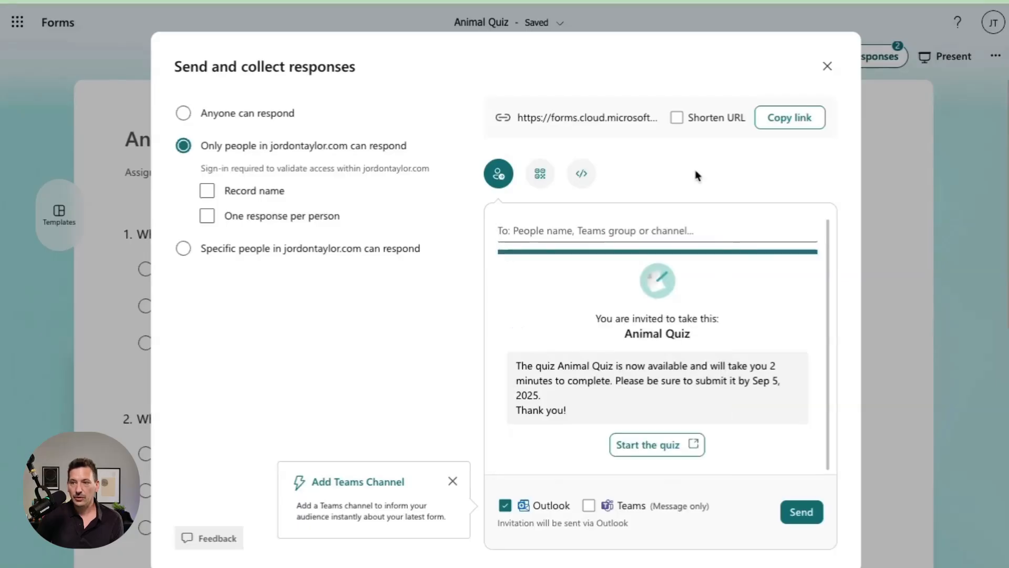
{"action": "left_click", "coordinate": [542, 179]}
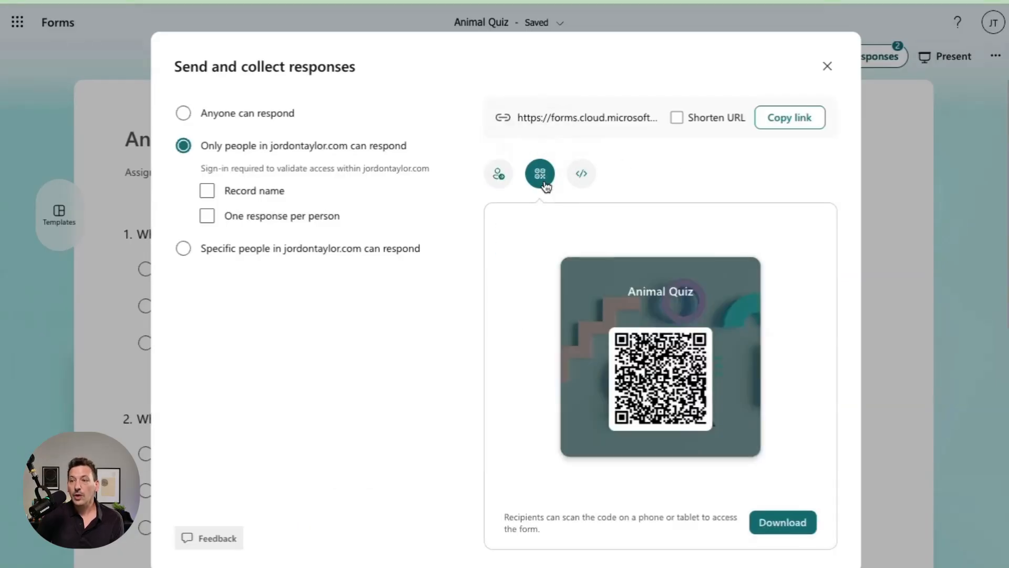
{"action": "left_click", "coordinate": [577, 185]}
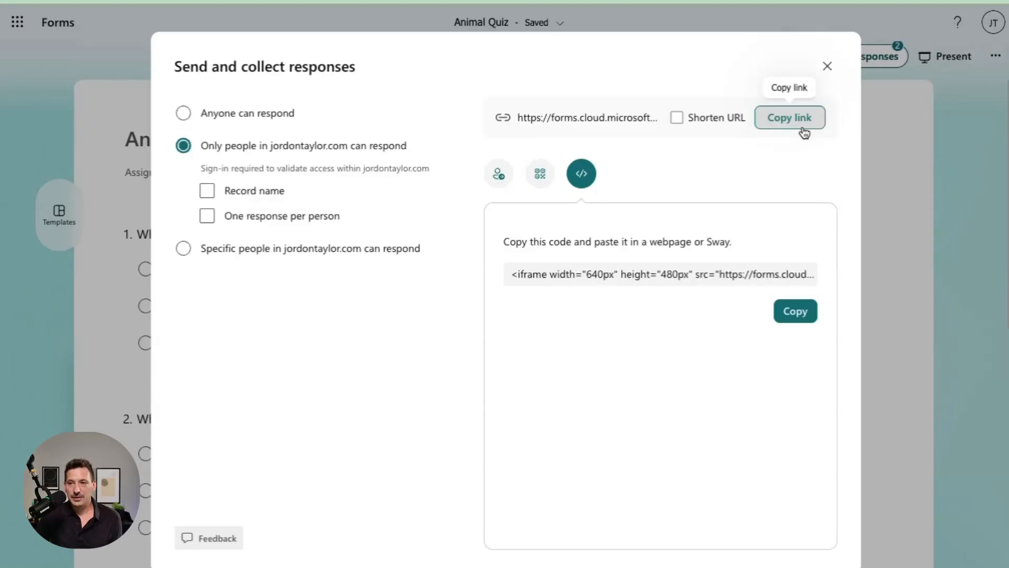
{"action": "left_click", "coordinate": [835, 71]}
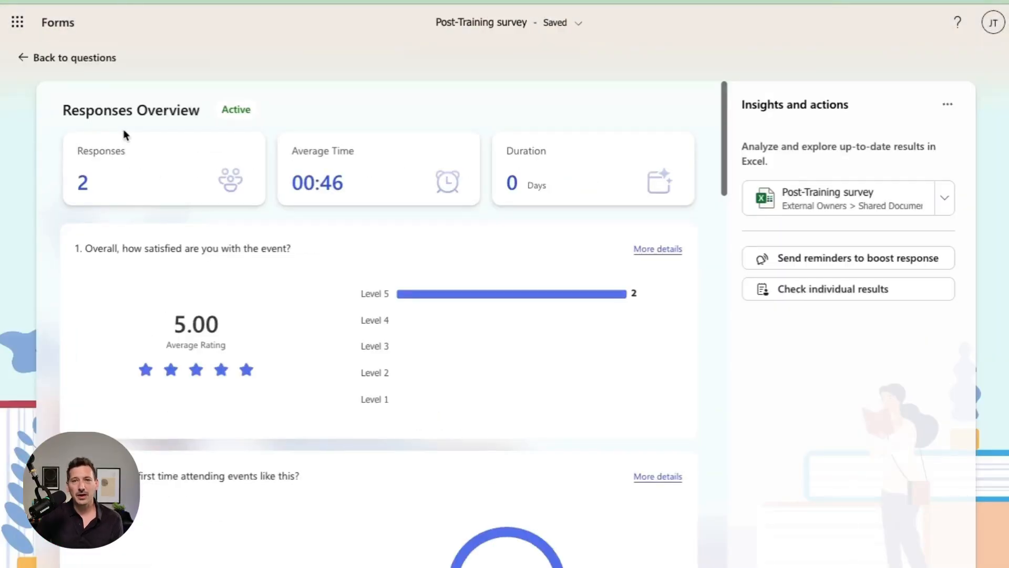
Switch to Microsoft Teams, add the Forms app from the Team Chat message actions and dismiss its dialog
{"action": "left_click", "coordinate": [18, 22]}
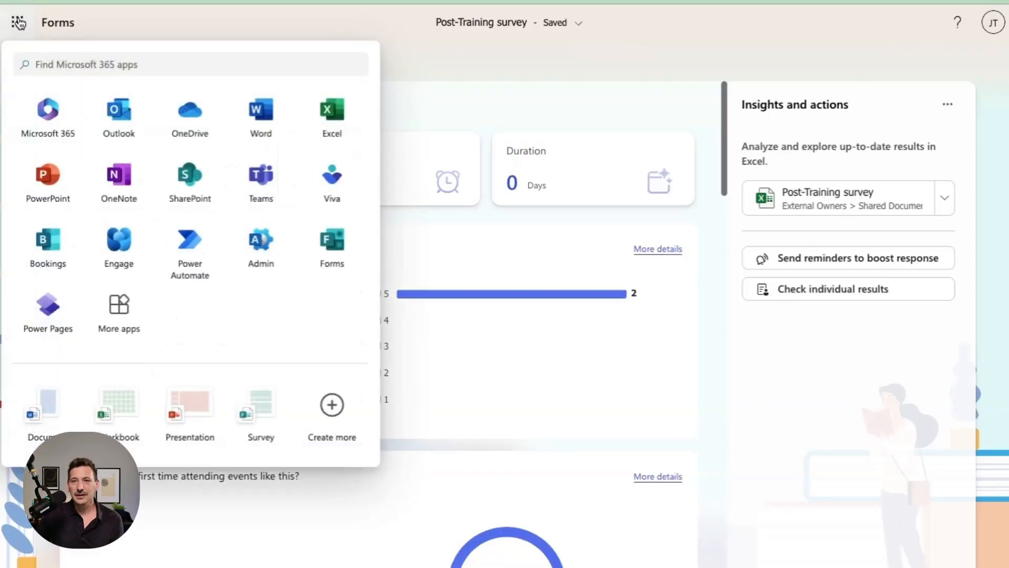
{"action": "left_click", "coordinate": [261, 181]}
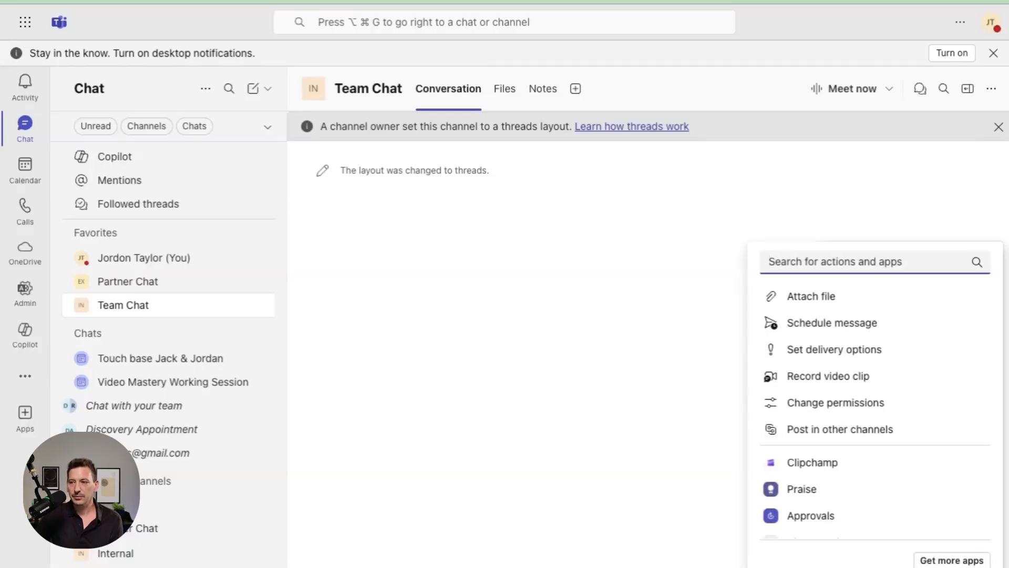
{"action": "scroll", "coordinate": [870, 457], "scroll_direction": "down", "scroll_amount": 1}
{"action": "scroll", "coordinate": [871, 457], "scroll_direction": "down", "scroll_amount": 5}
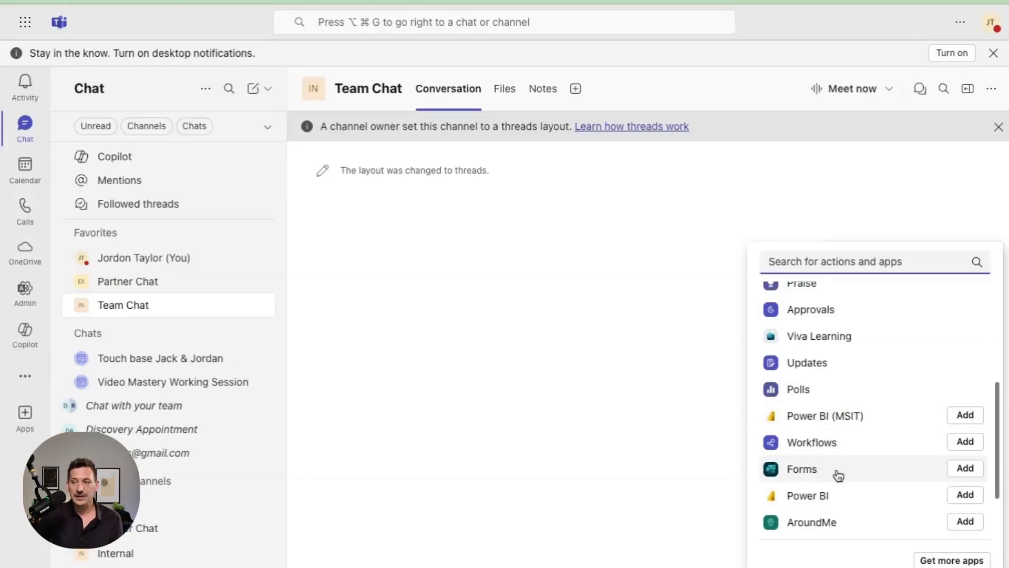
{"action": "left_click", "coordinate": [958, 473]}
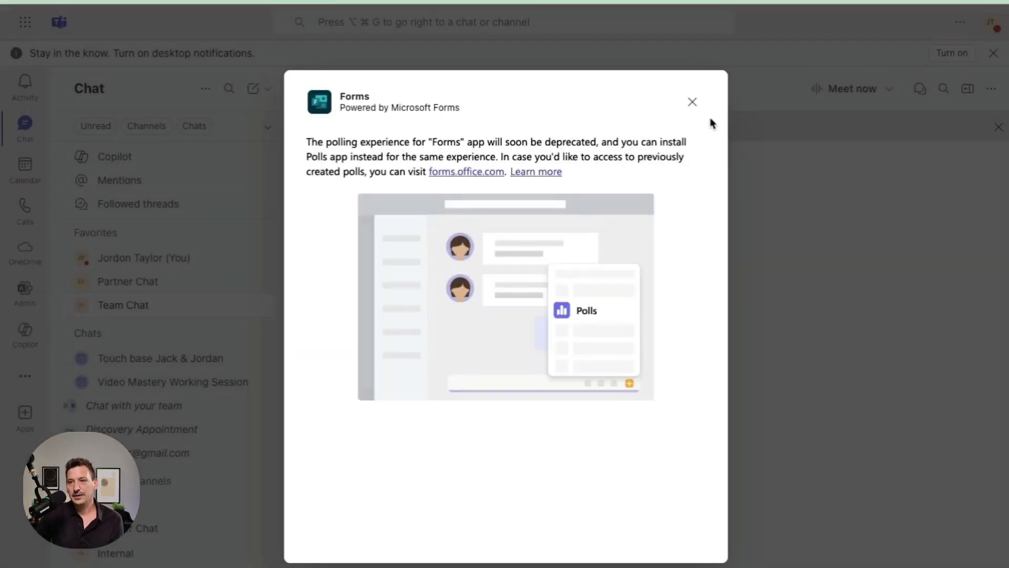
{"action": "left_click", "coordinate": [691, 103]}
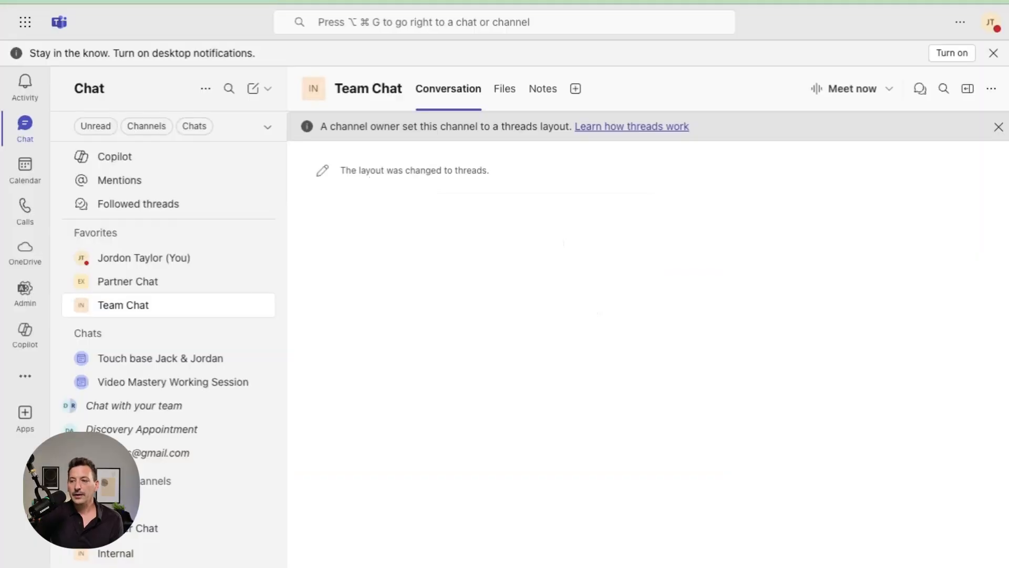
Create a Polls poll in Team Chat asking "Will you consider using Microsoft Teams" with the suggested answers Yes, No and Maybe
{"action": "scroll", "coordinate": [866, 459], "scroll_direction": "down", "scroll_amount": 3}
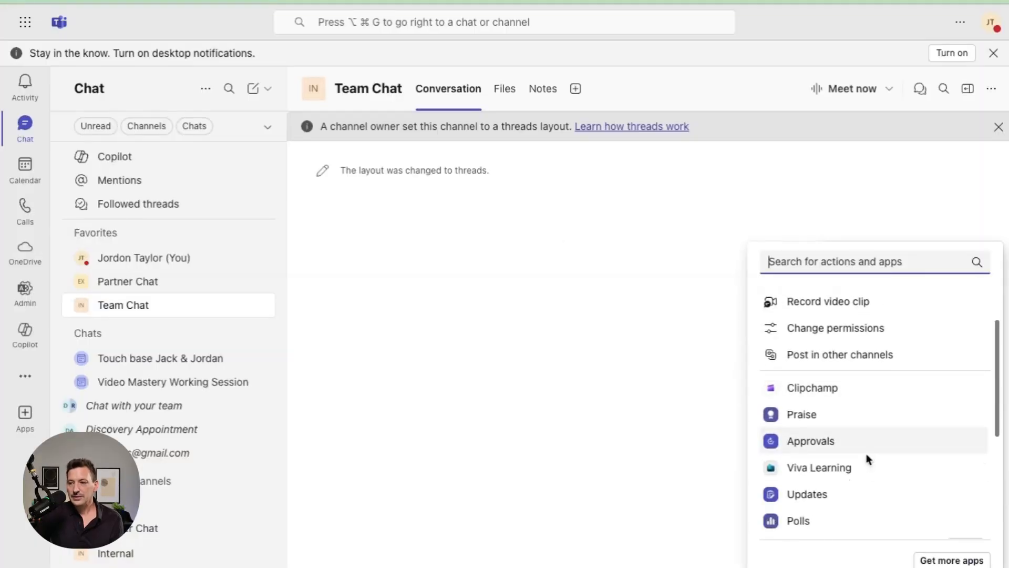
{"action": "left_click", "coordinate": [851, 516]}
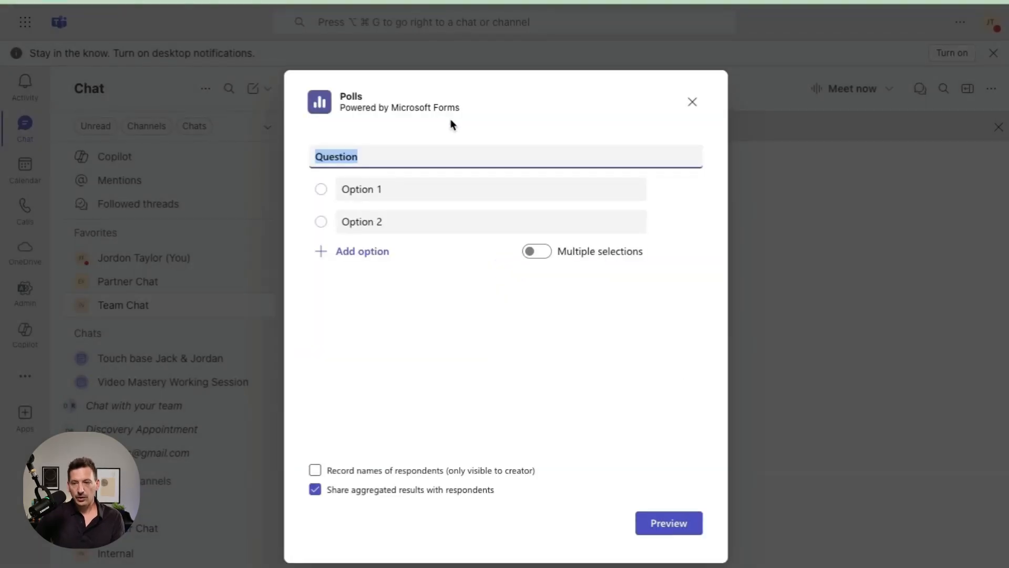
{"action": "key", "text": "super+v"}
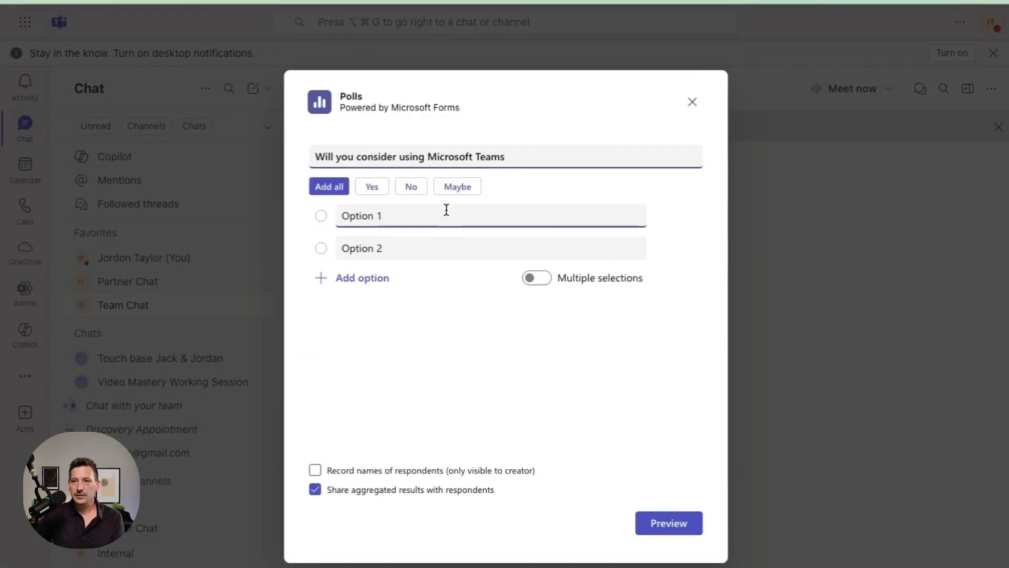
{"action": "left_click", "coordinate": [329, 187]}
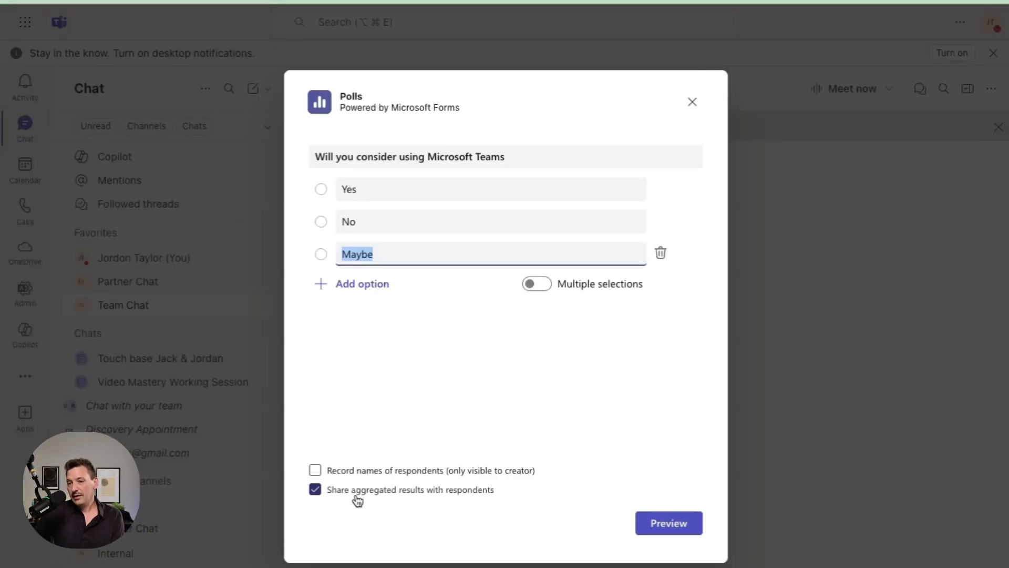
Preview and send the poll to Team Chat, and submit a Yes vote on it
{"action": "left_click", "coordinate": [670, 522]}
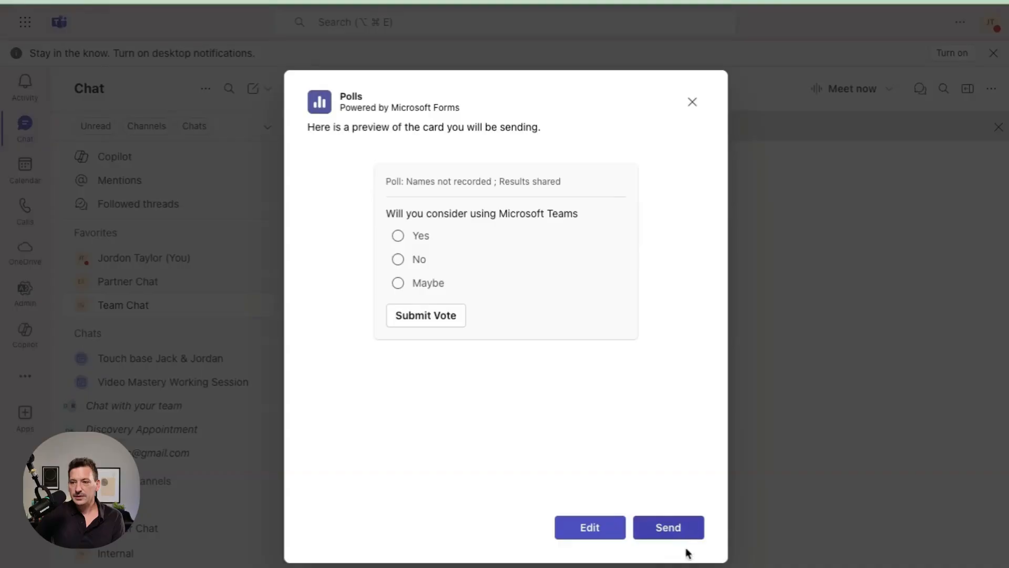
{"action": "left_click", "coordinate": [676, 527]}
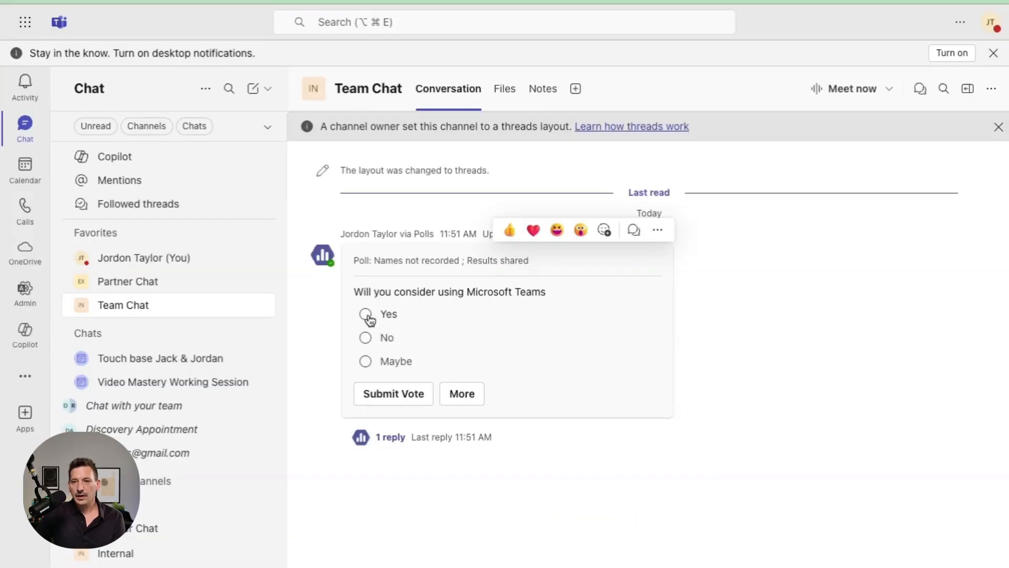
{"action": "left_click", "coordinate": [367, 315]}
{"action": "left_click", "coordinate": [372, 402]}
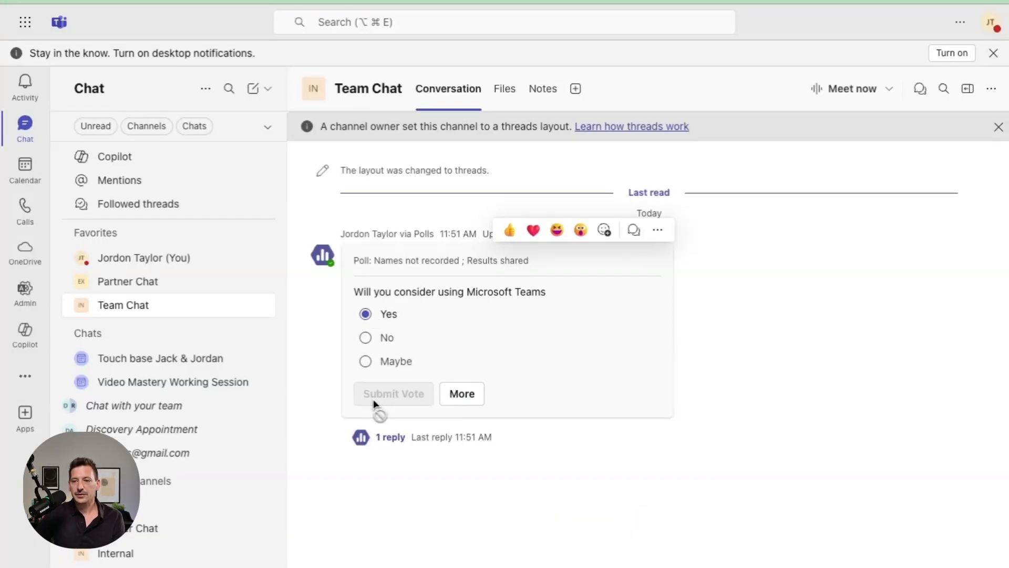